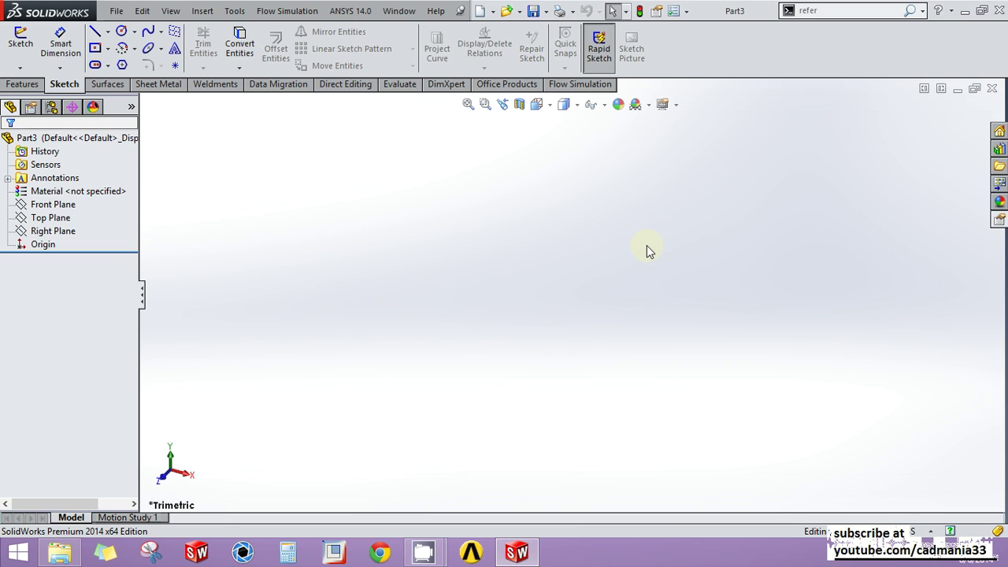
# Step: Select Front, Top and Right Planes and orbit around them, then clear the selection
pyautogui.moveTo(579, 275); pyautogui.dragTo(559, 313, button='middle')
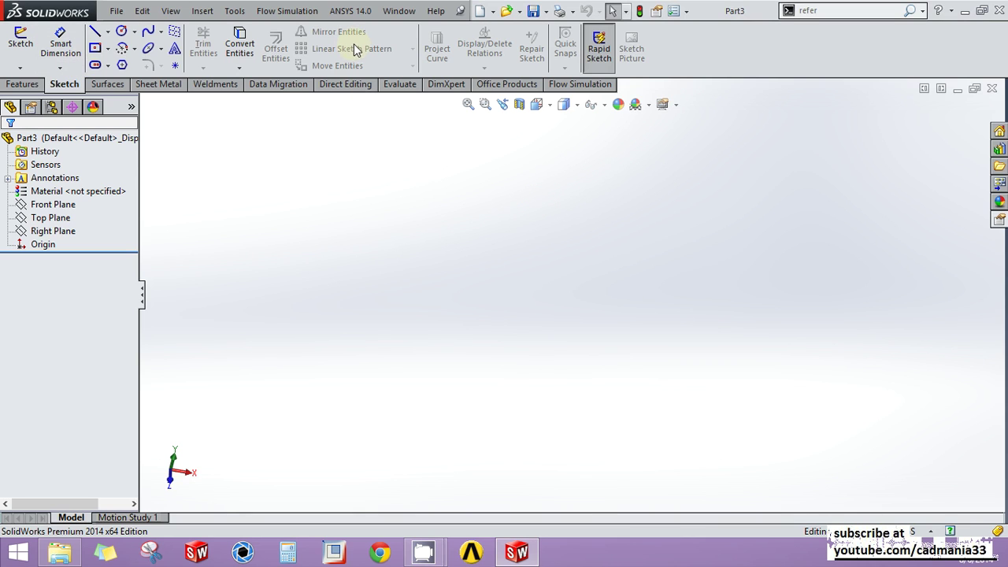
pyautogui.click(51, 206)
pyautogui.keyDown('ctrl'); pyautogui.click(50, 218); pyautogui.keyUp('ctrl')
pyautogui.keyDown('ctrl'); pyautogui.click(45, 232); pyautogui.keyUp('ctrl')
pyautogui.moveTo(361, 407); pyautogui.dragTo(459, 268, button='middle')
pyautogui.moveTo(482, 153); pyautogui.dragTo(488, 115, button='middle')
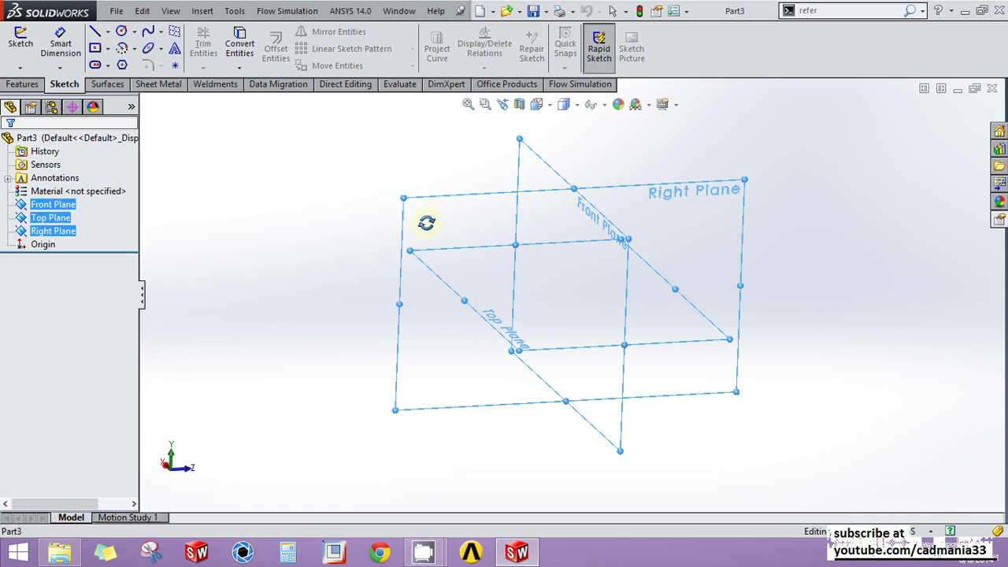
pyautogui.click(322, 230)
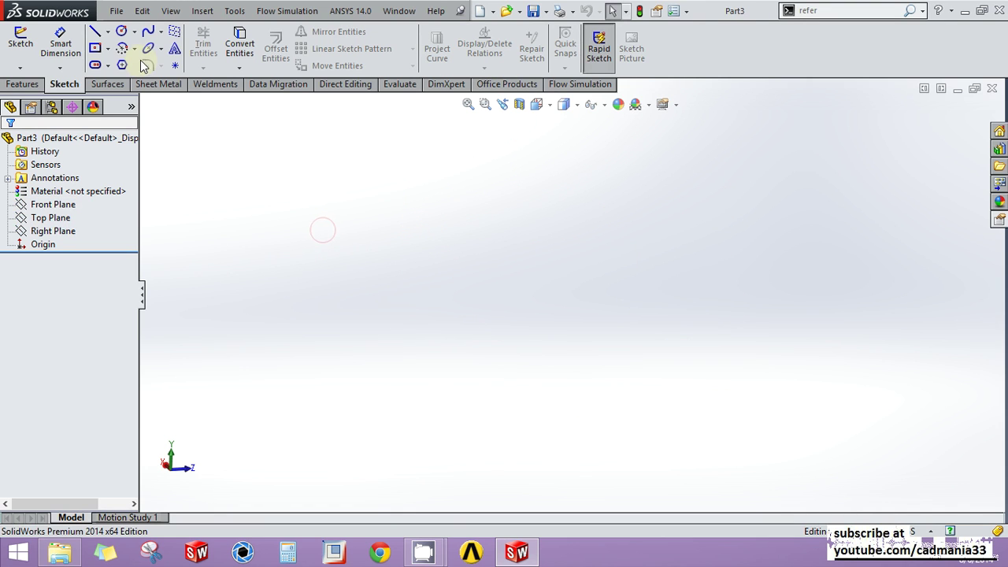
# Step: Start a new reference plane, search 'refere' in the command box, and expand the flyout tree
pyautogui.scroll(1, 144, 65)
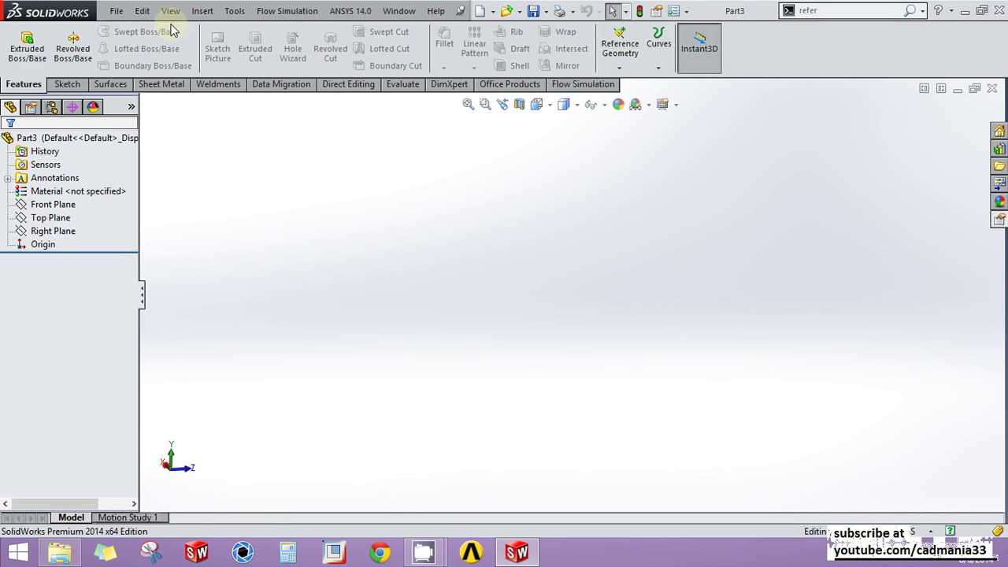
pyautogui.click(614, 47)
pyautogui.click(636, 83)
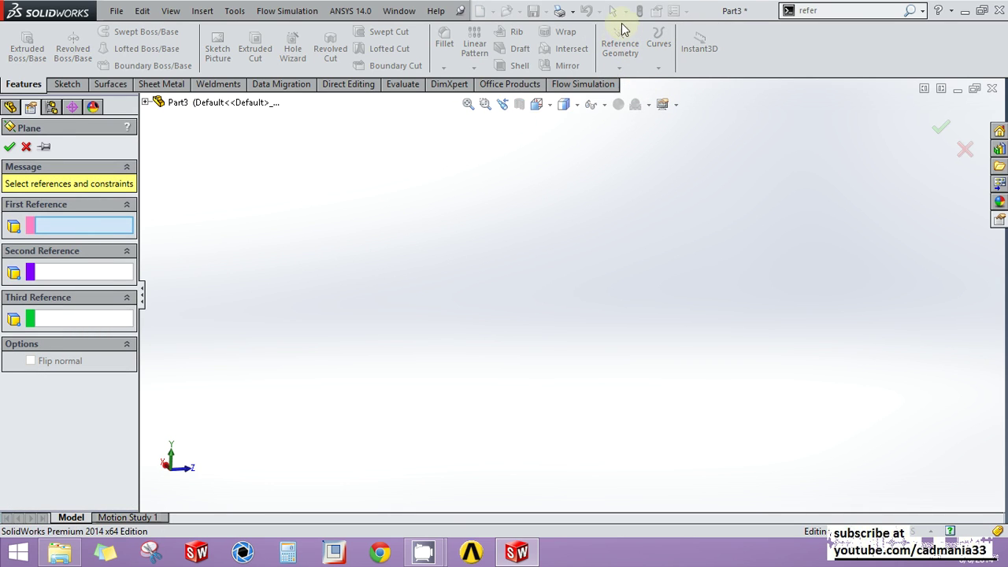
pyautogui.click(822, 9)
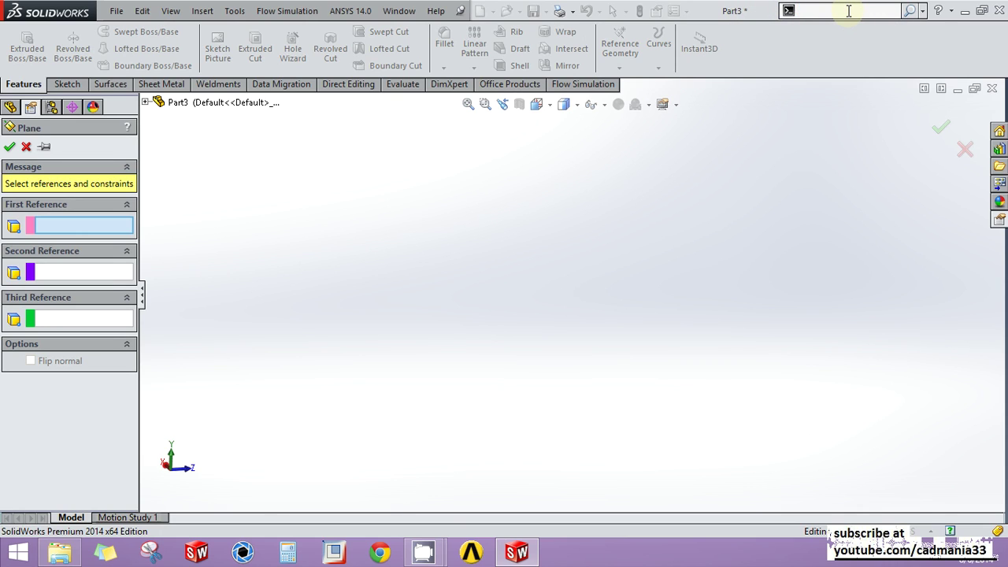
pyautogui.write('re')
pyautogui.press('BackSpace')
pyautogui.write('fere')
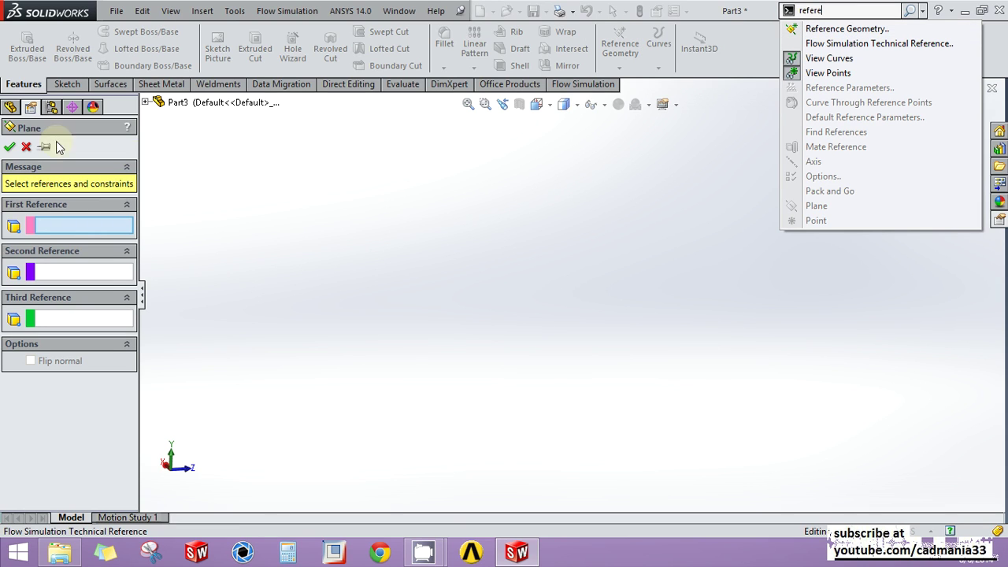
pyautogui.click(740, 66)
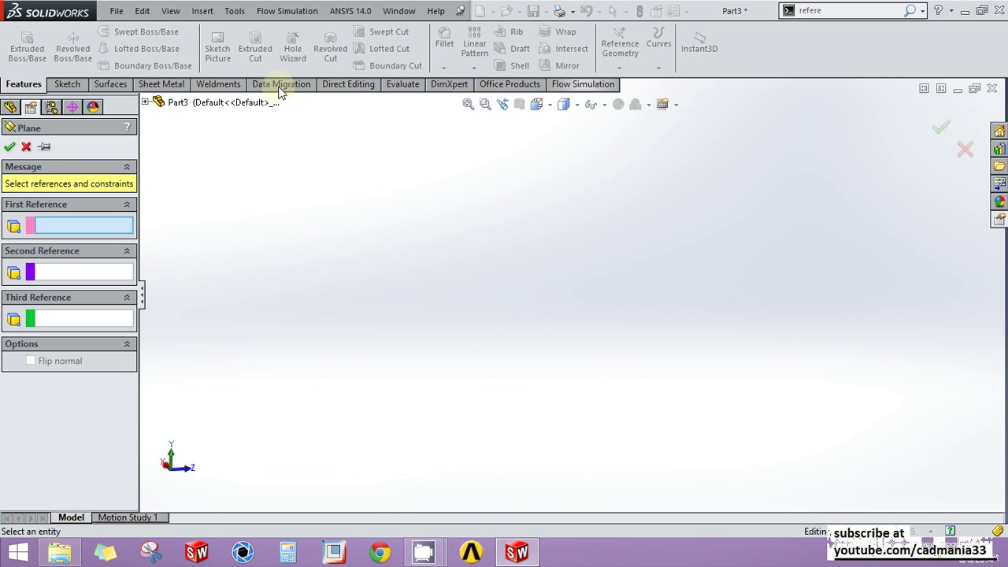
pyautogui.click(145, 104)
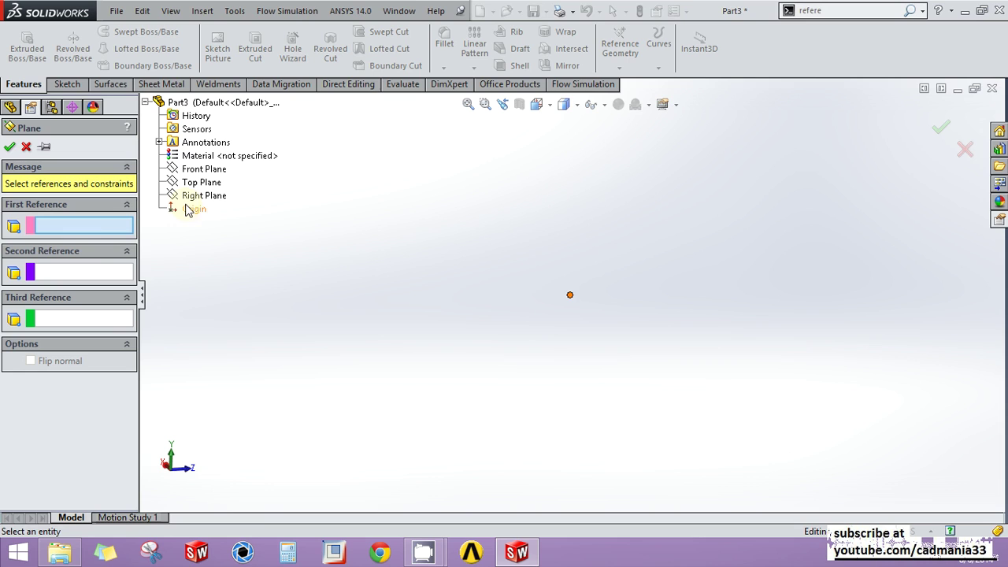
# Step: Use Front Plane as the first reference and raise the offset distance
pyautogui.click(204, 170)
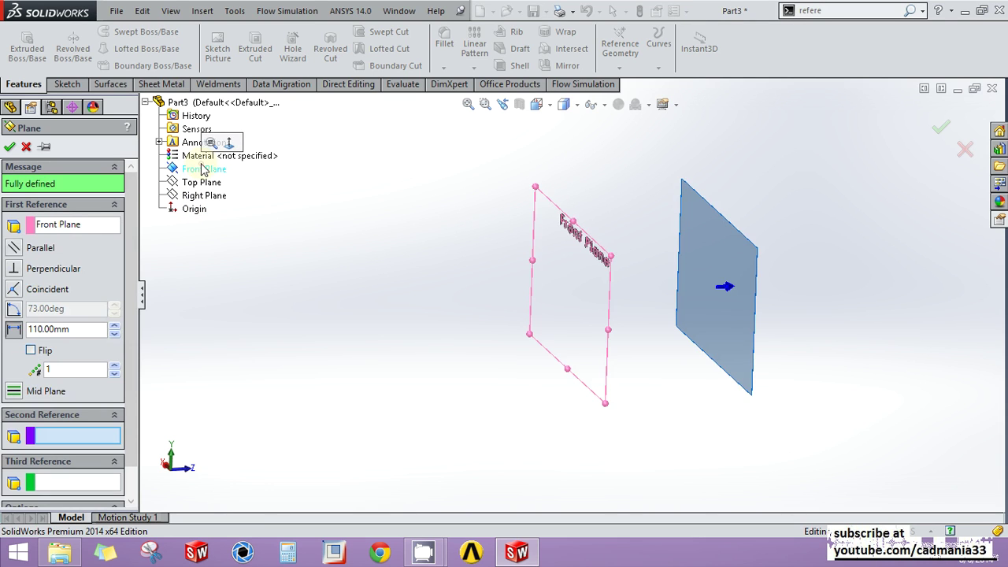
pyautogui.moveTo(681, 407)
pyautogui.mouseDown(button='middle')
pyautogui.moveTo(688, 375)
pyautogui.moveTo(677, 383)
pyautogui.moveTo(690, 396)
pyautogui.moveTo(679, 400)
pyautogui.mouseUp(button='middle')
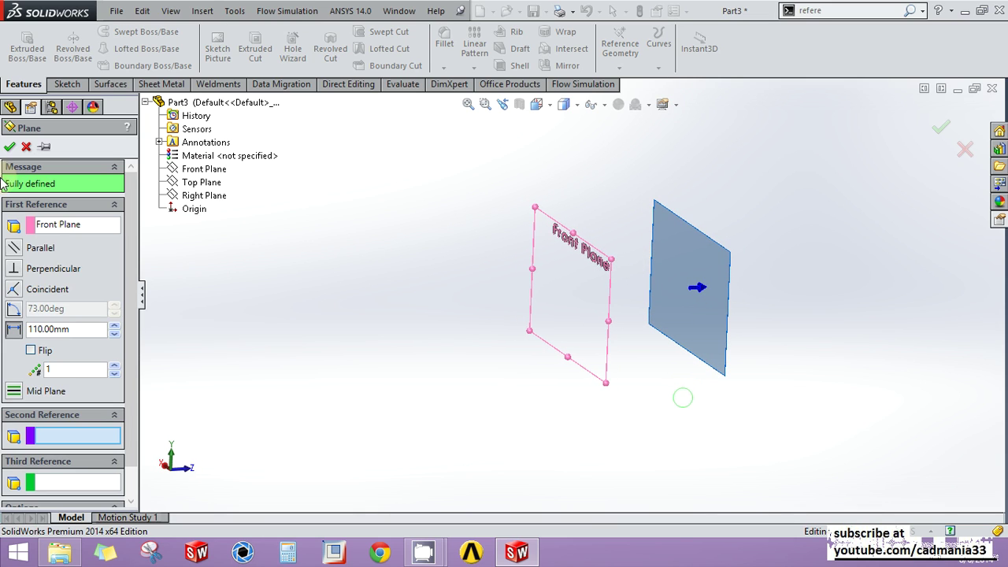
pyautogui.click(59, 228)
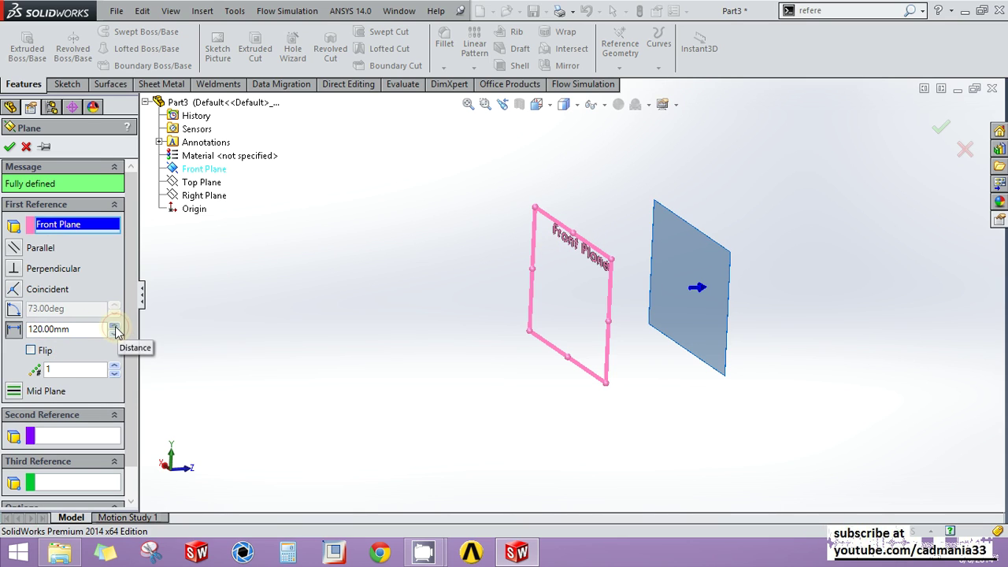
pyautogui.click(114, 326)
pyautogui.click(114, 326)
pyautogui.click(114, 326)
pyautogui.click(115, 326)
pyautogui.click(114, 326)
pyautogui.click(114, 331)
pyautogui.click(114, 331)
pyautogui.click(114, 331)
pyautogui.click(114, 331)
pyautogui.click(114, 332)
pyautogui.click(114, 331)
pyautogui.click(114, 331)
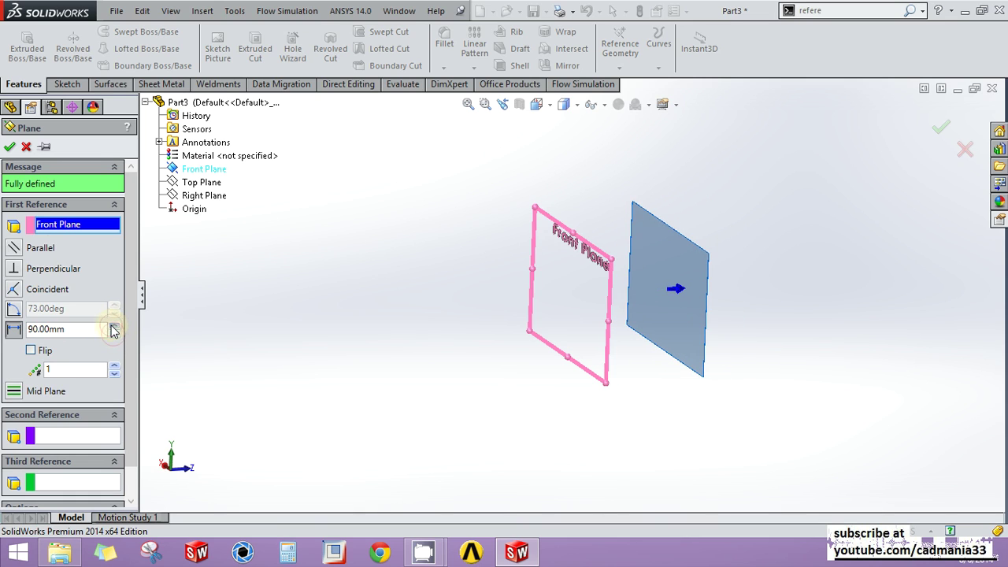
pyautogui.click(115, 326)
pyautogui.click(114, 326)
pyautogui.click(114, 326)
pyautogui.click(114, 326)
pyautogui.click(115, 326)
pyautogui.click(115, 326)
pyautogui.click(115, 326)
# Step: Flip the plane to Front Plane's other side, settle the offset at 110 mm, and add an instance
pyautogui.click(31, 350)
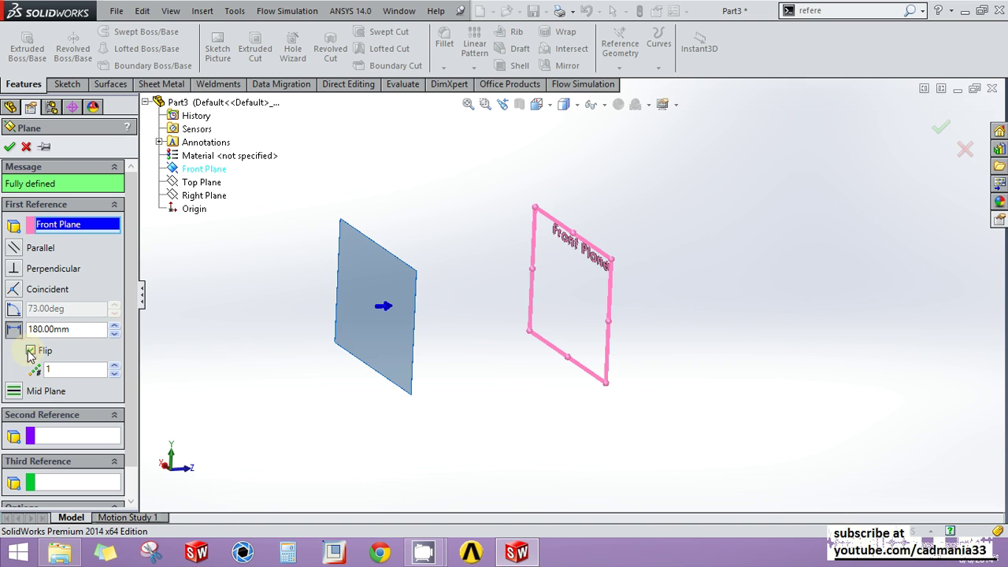
pyautogui.click(114, 326)
pyautogui.click(114, 326)
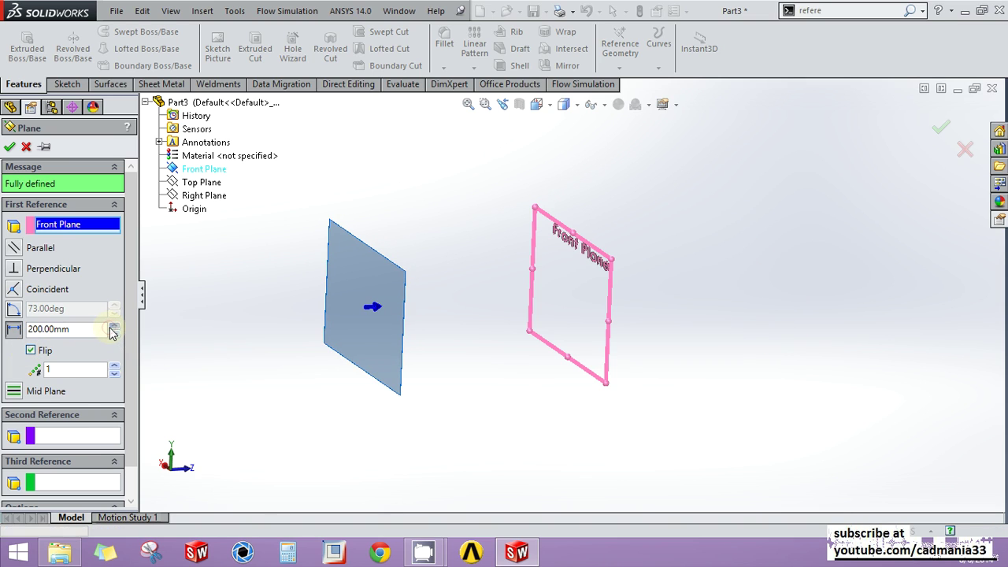
pyautogui.click(114, 326)
pyautogui.click(114, 326)
pyautogui.click(114, 332)
pyautogui.click(114, 331)
pyautogui.click(115, 331)
pyautogui.click(114, 332)
pyautogui.click(114, 331)
pyautogui.click(114, 331)
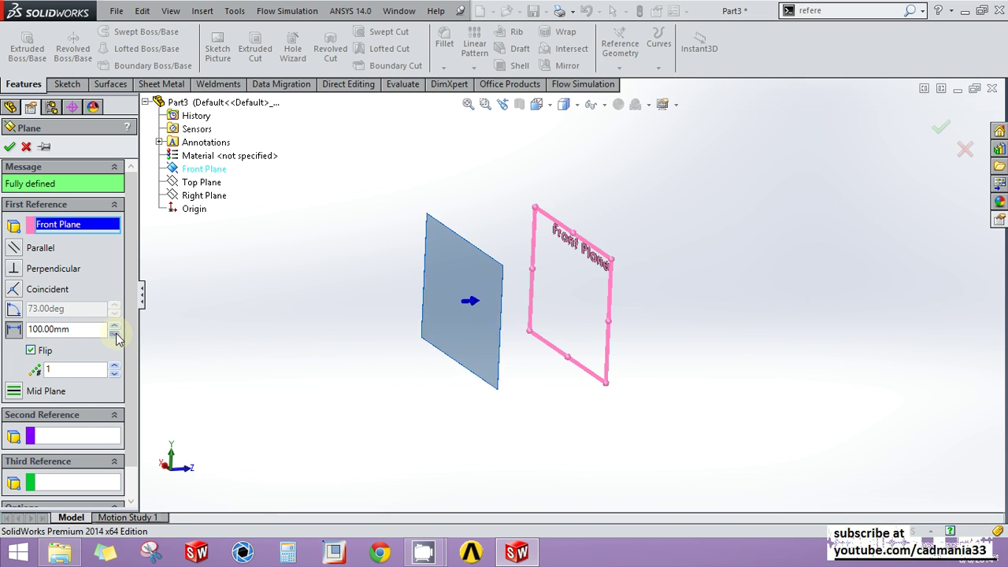
pyautogui.click(114, 332)
pyautogui.click(114, 331)
pyautogui.click(114, 326)
pyautogui.click(114, 326)
pyautogui.click(114, 326)
pyautogui.click(114, 326)
pyautogui.click(114, 326)
pyautogui.click(114, 331)
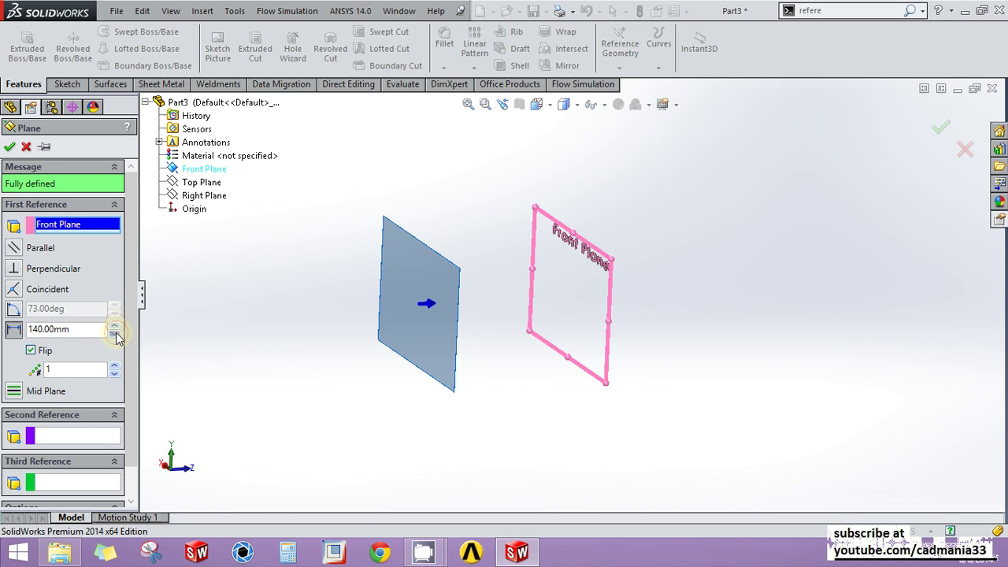
pyautogui.click(114, 333)
pyautogui.click(114, 333)
pyautogui.click(115, 333)
pyautogui.click(114, 366)
# Step: Set the number of offset planes to 4
pyautogui.click(114, 366)
pyautogui.scroll(-3, 445, 346)
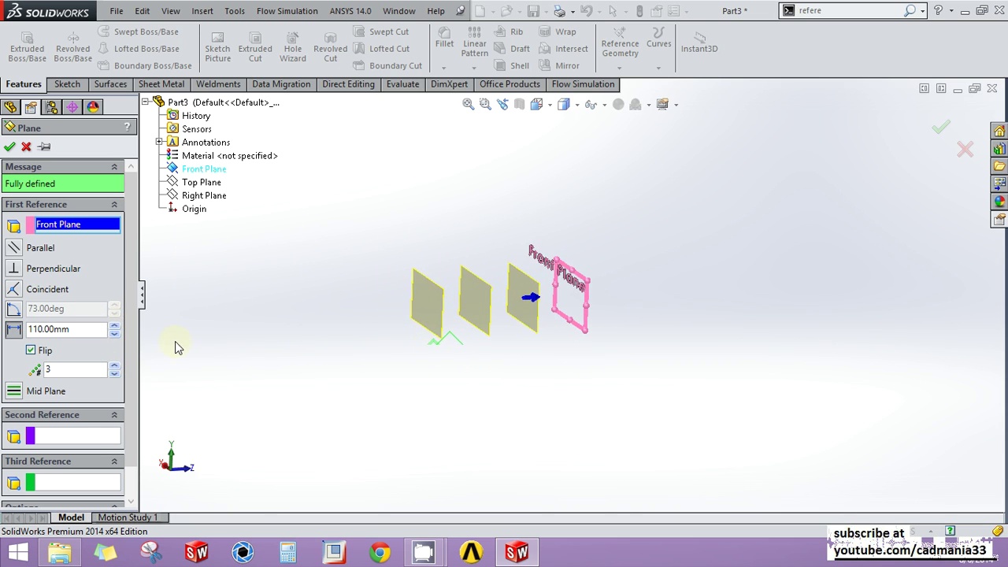
pyautogui.click(114, 366)
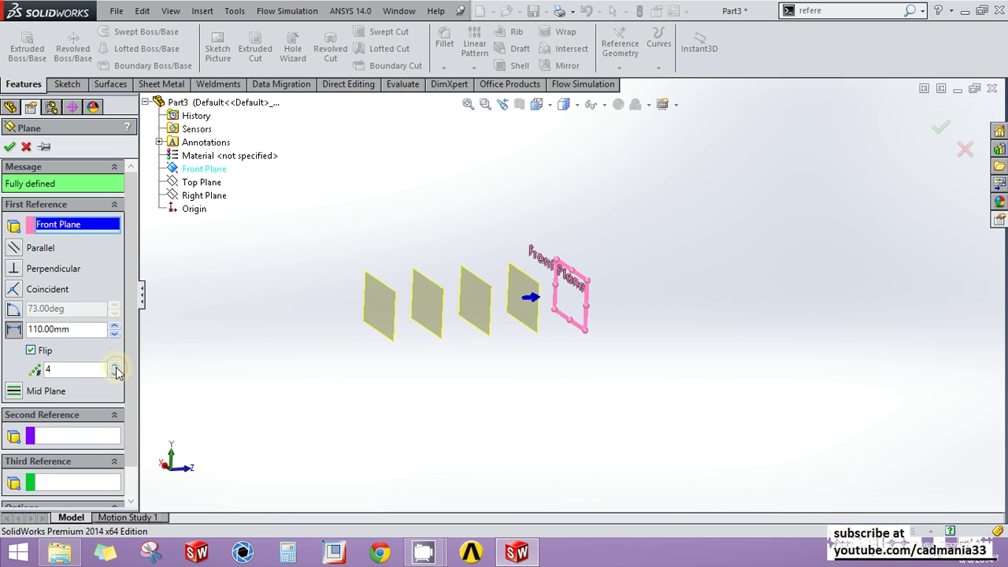
pyautogui.click(115, 367)
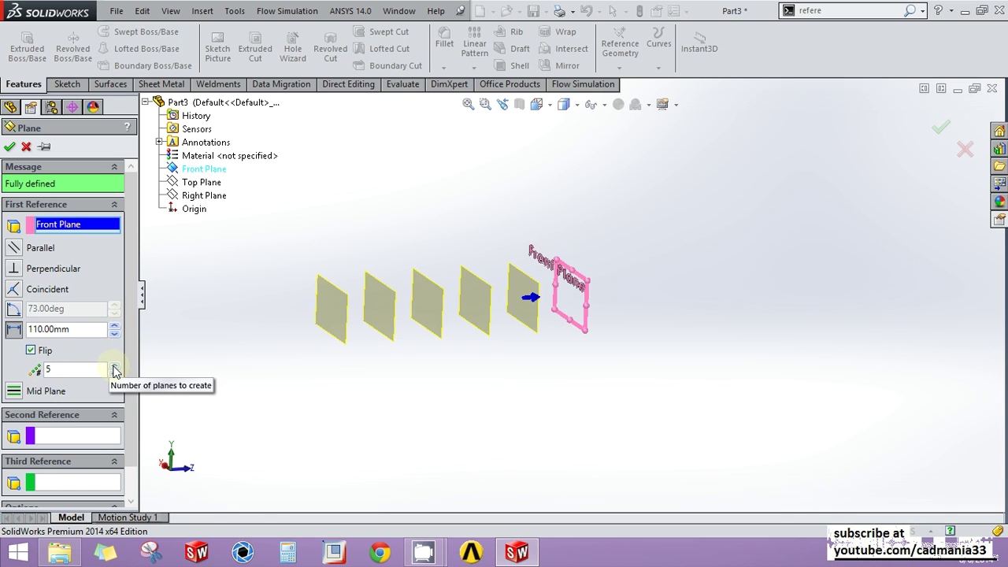
pyautogui.click(115, 366)
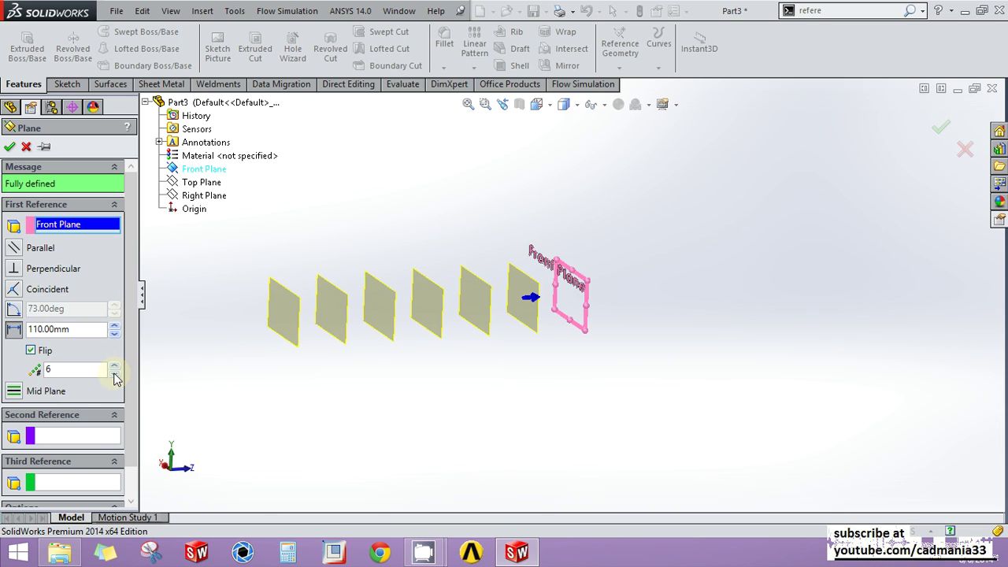
pyautogui.click(114, 375)
pyautogui.click(114, 376)
pyautogui.click(114, 375)
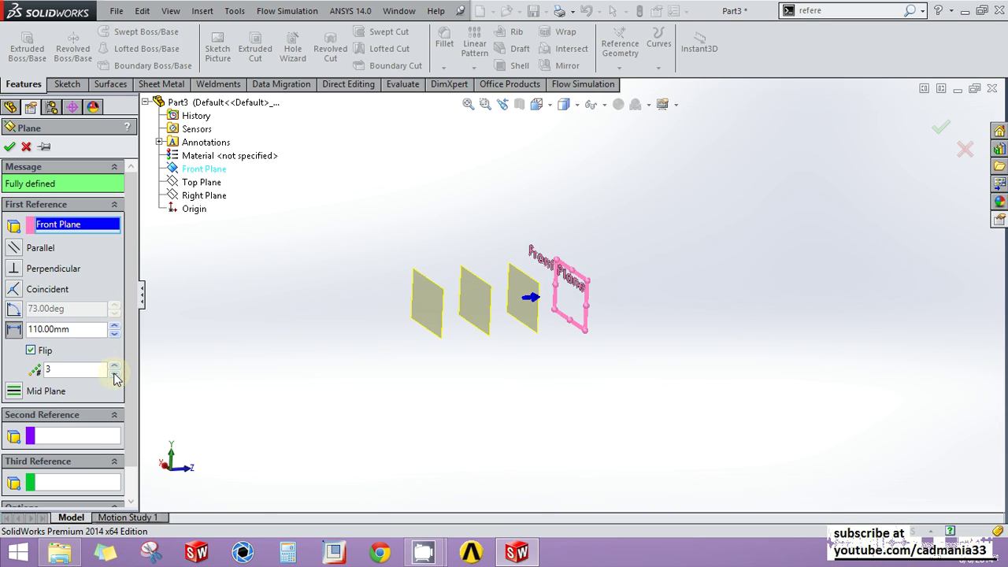
pyautogui.click(115, 366)
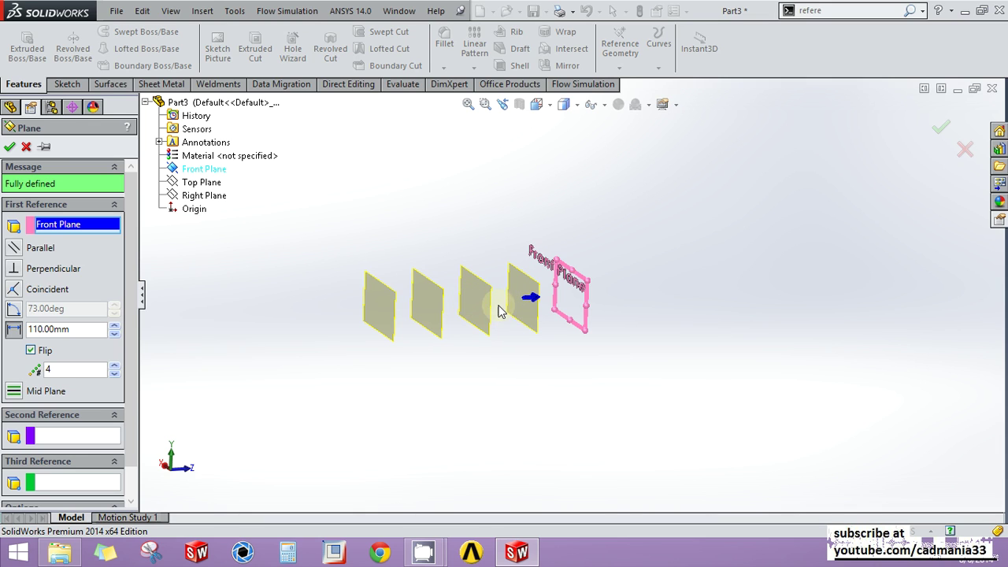
# Step: Confirm the four offset planes, then select and deselect Plane2
pyautogui.rightClick(236, 213)
pyautogui.click(463, 303)
pyautogui.click(398, 252)
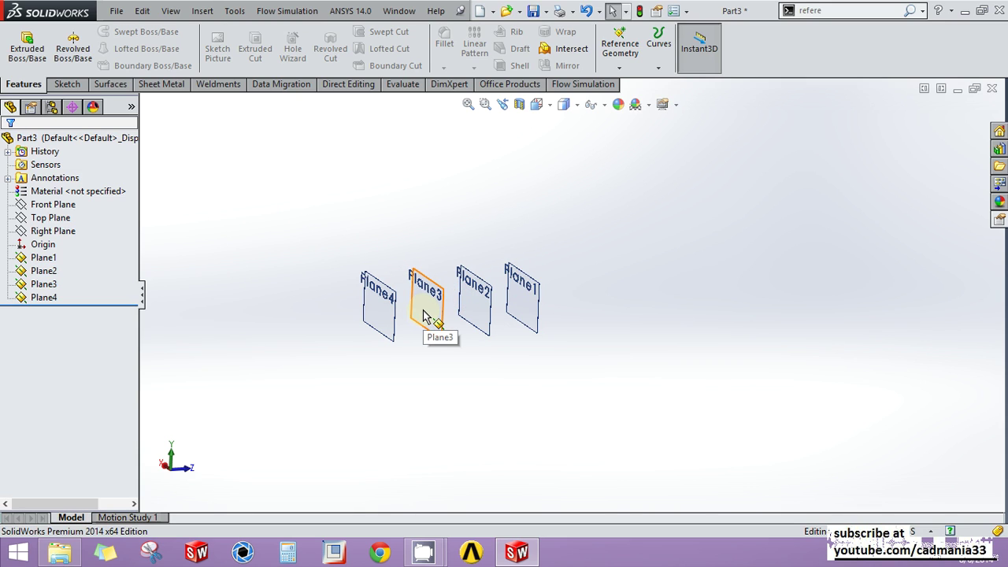
# Step: Clear the selection and view Top Plane normal-to, showing the four planes edge-on
pyautogui.click(423, 316)
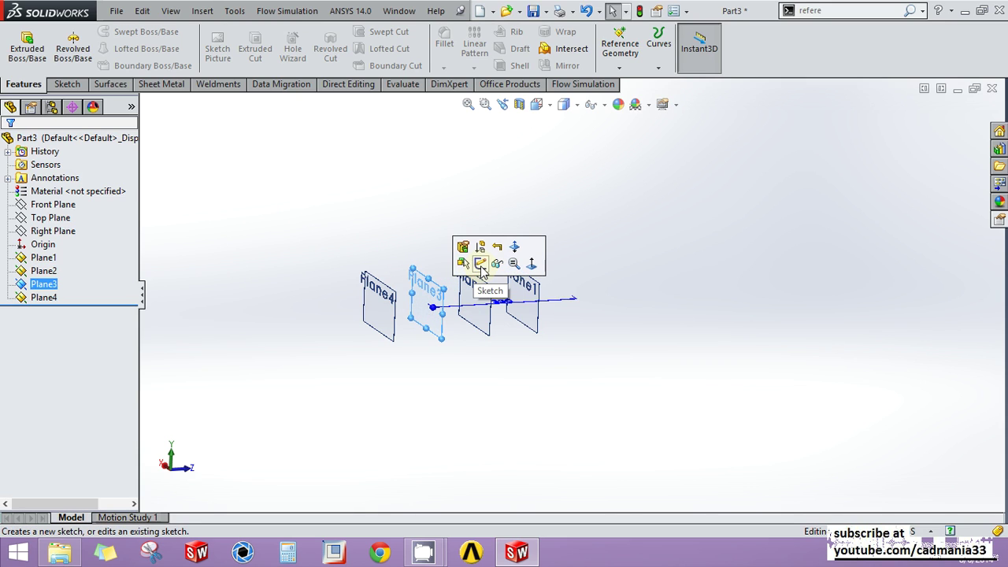
pyautogui.press('Escape')
pyautogui.click(591, 303)
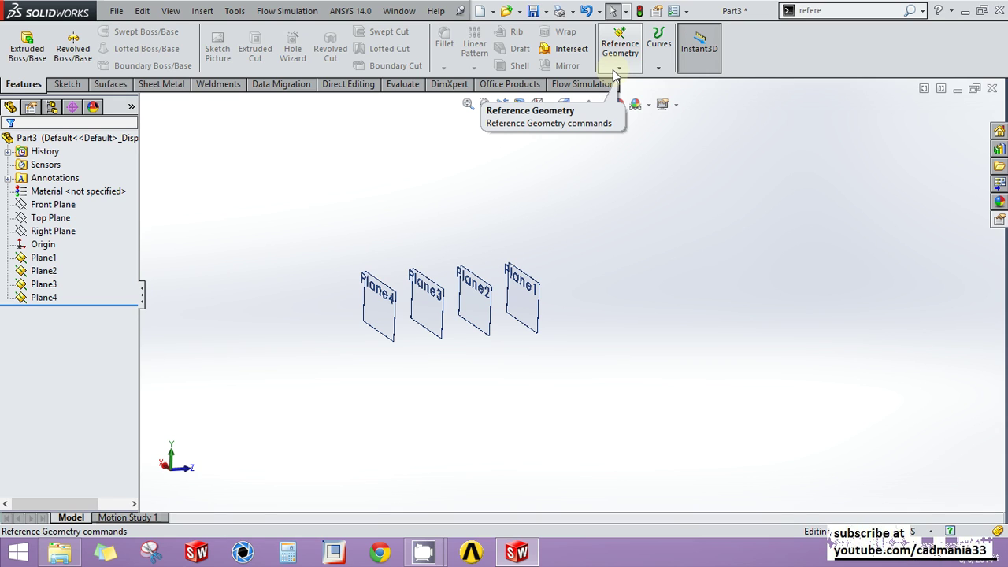
pyautogui.click(497, 222)
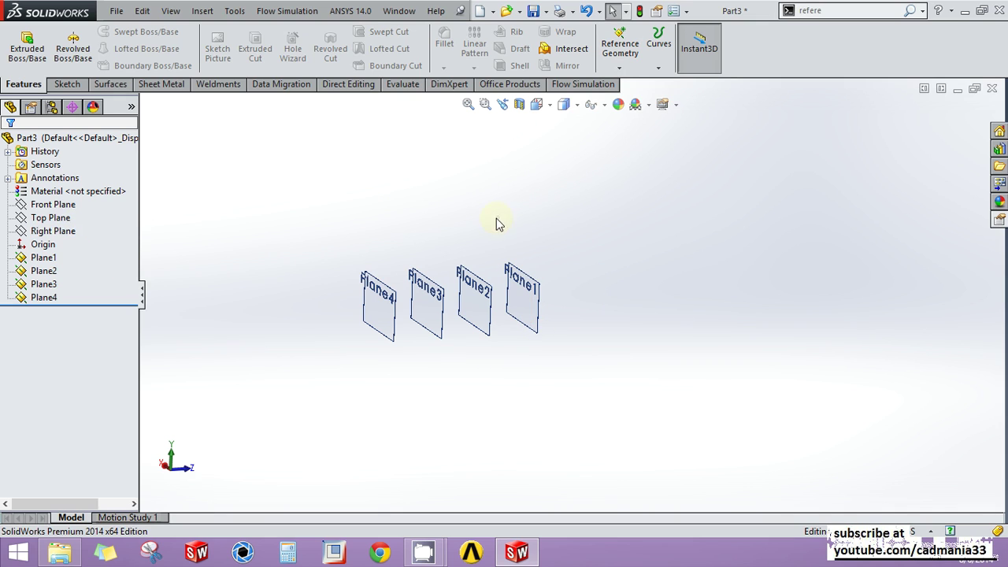
pyautogui.click(248, 206)
pyautogui.click(299, 214)
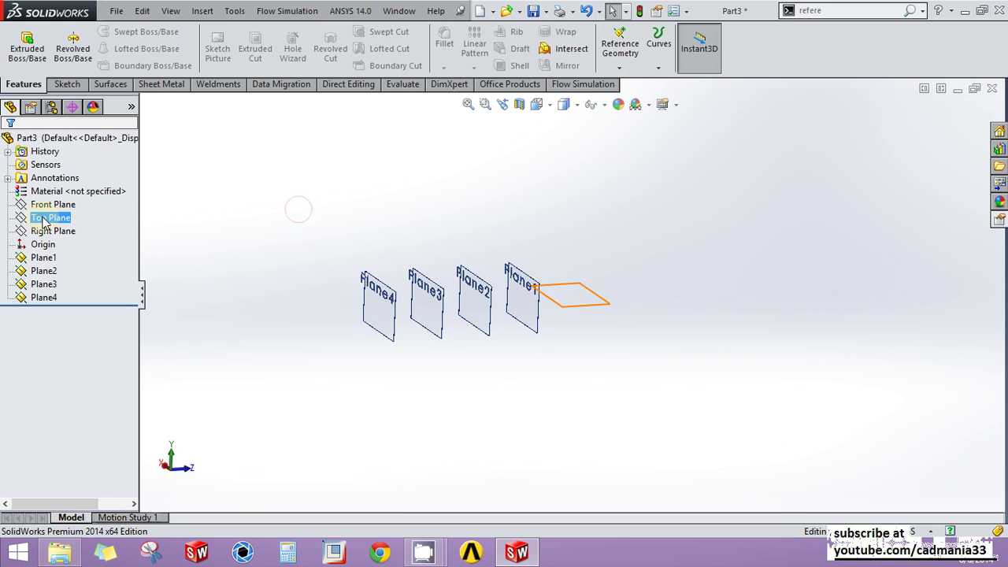
pyautogui.click(43, 218)
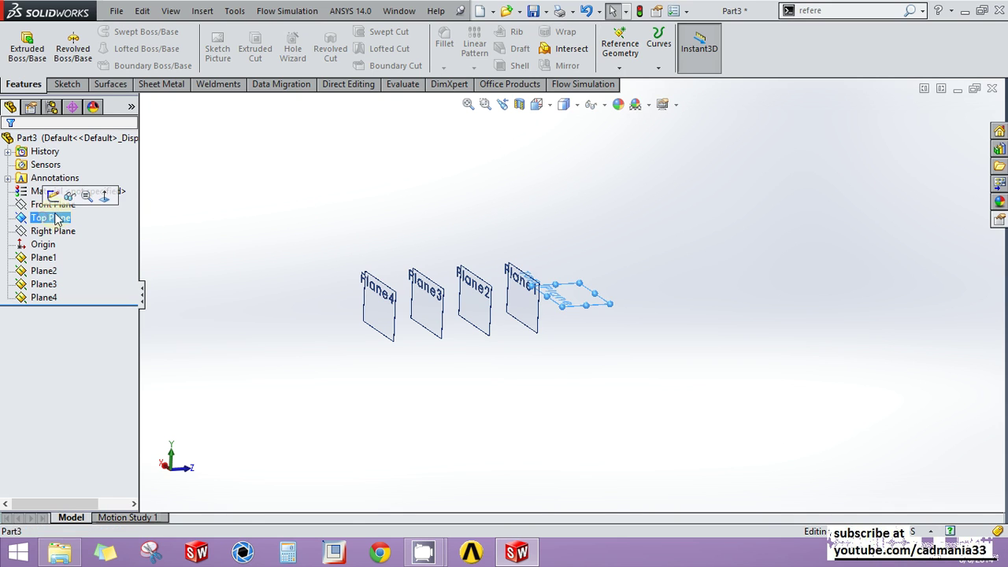
pyautogui.click(108, 195)
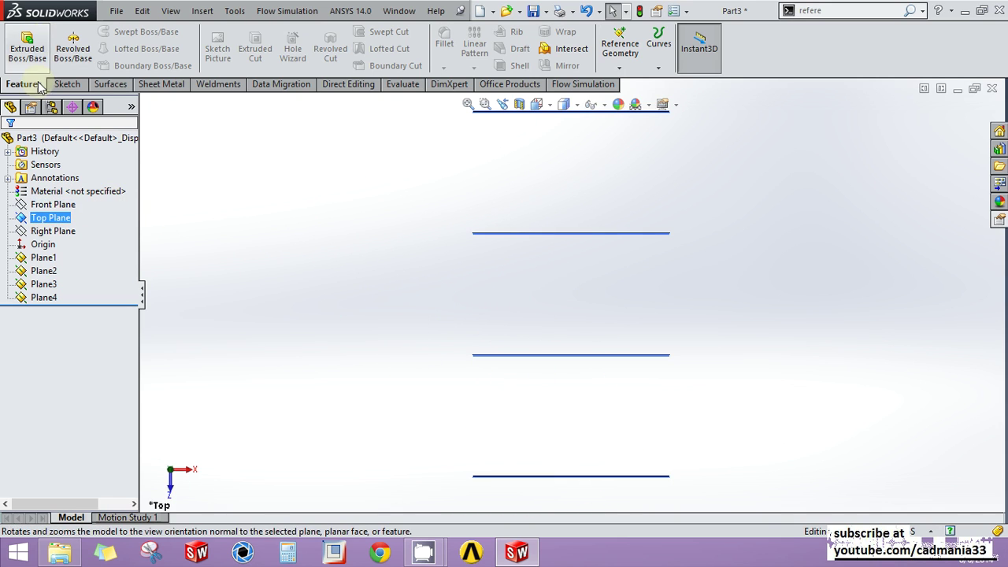
# Step: Start a sketch on Top Plane and draw one horizontal line across the origin
pyautogui.click(64, 83)
pyautogui.click(20, 43)
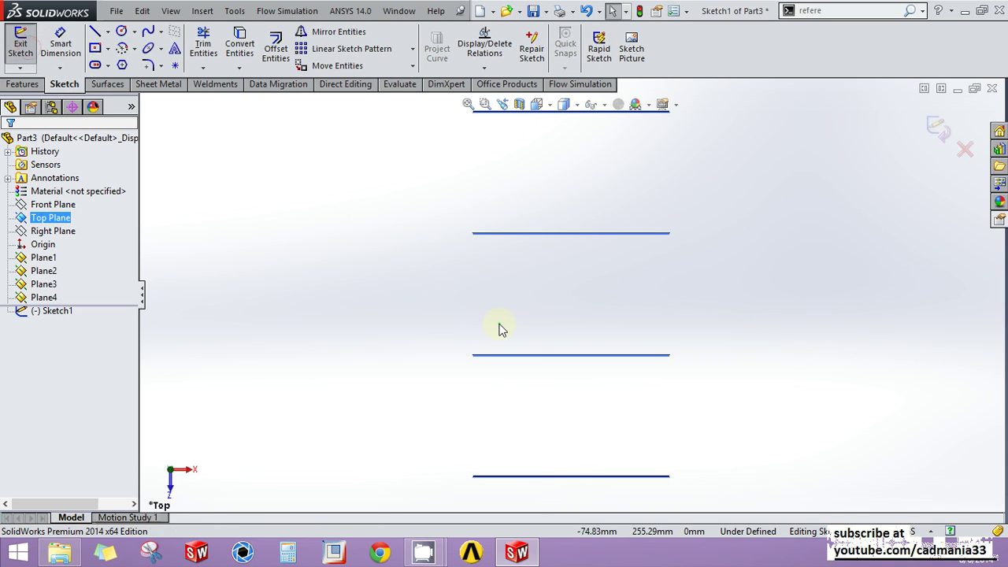
pyautogui.scroll(3, 499, 328)
pyautogui.click(98, 31)
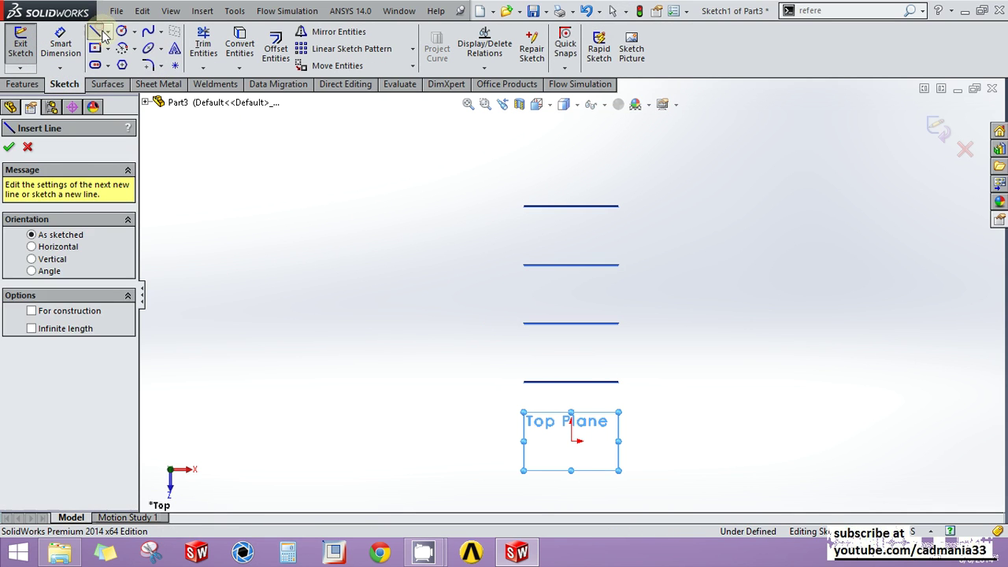
pyautogui.click(462, 441)
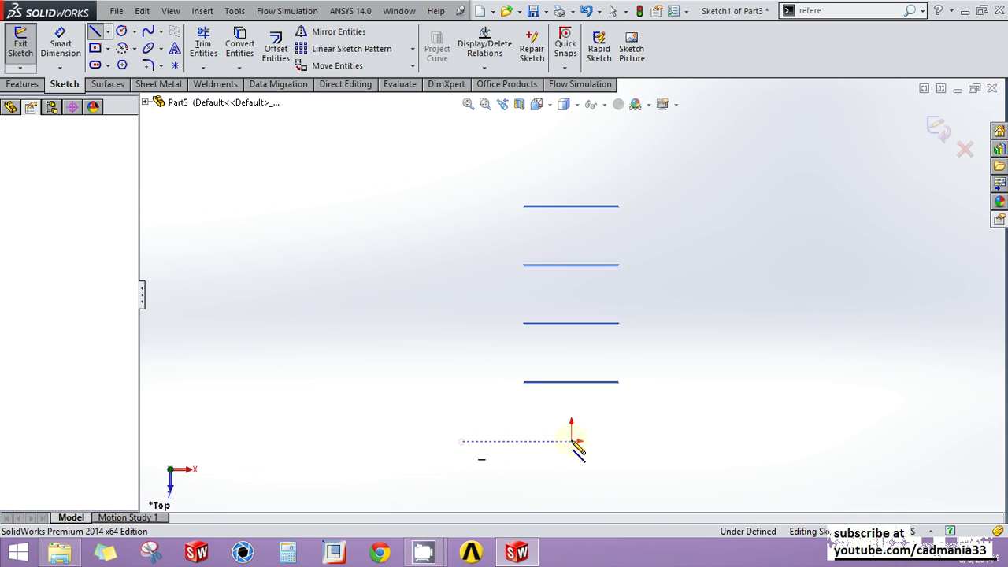
pyautogui.click(701, 441)
pyautogui.press('Escape')
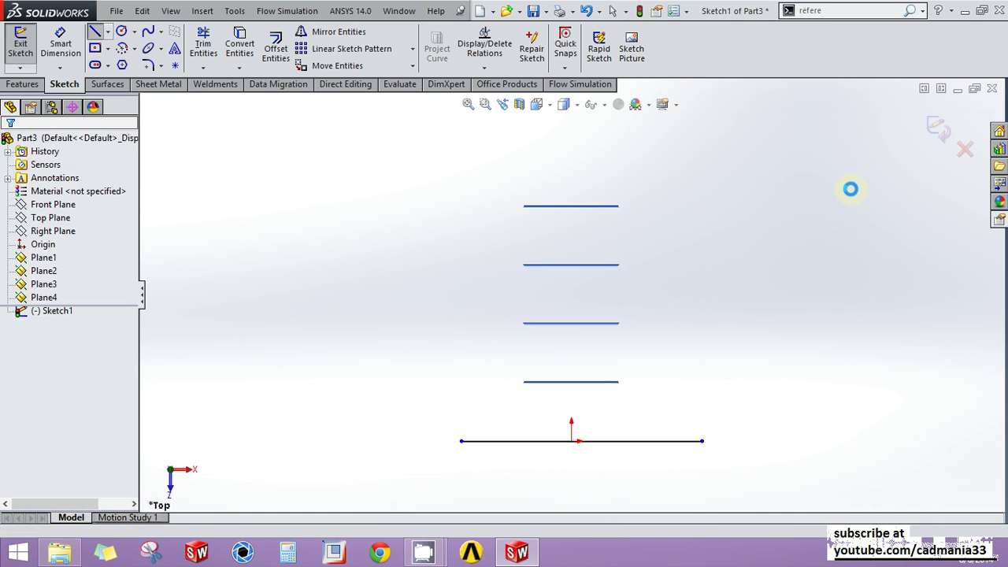
# Step: Close Sketch1 and orbit the view to see the line among the planes
pyautogui.click(934, 133)
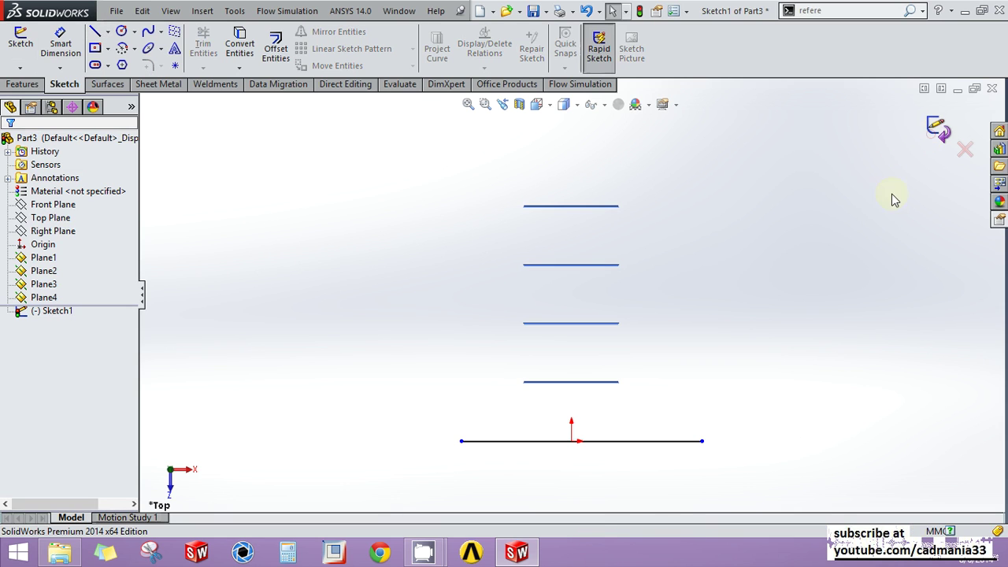
pyautogui.moveTo(762, 356); pyautogui.dragTo(740, 187, button='middle')
pyautogui.moveTo(704, 153); pyautogui.dragTo(687, 158, button='middle')
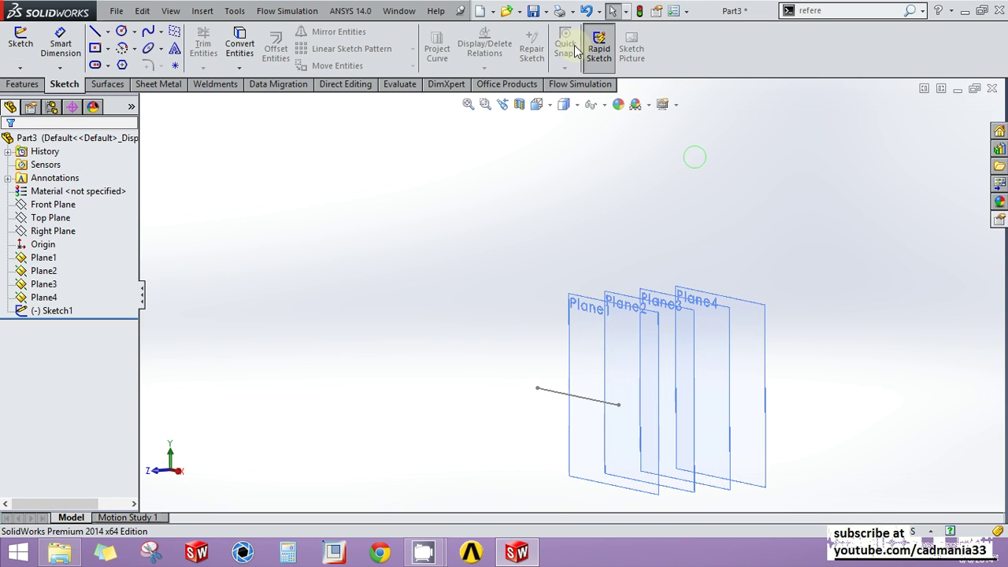
pyautogui.scroll(1, 577, 50)
pyautogui.click(619, 67)
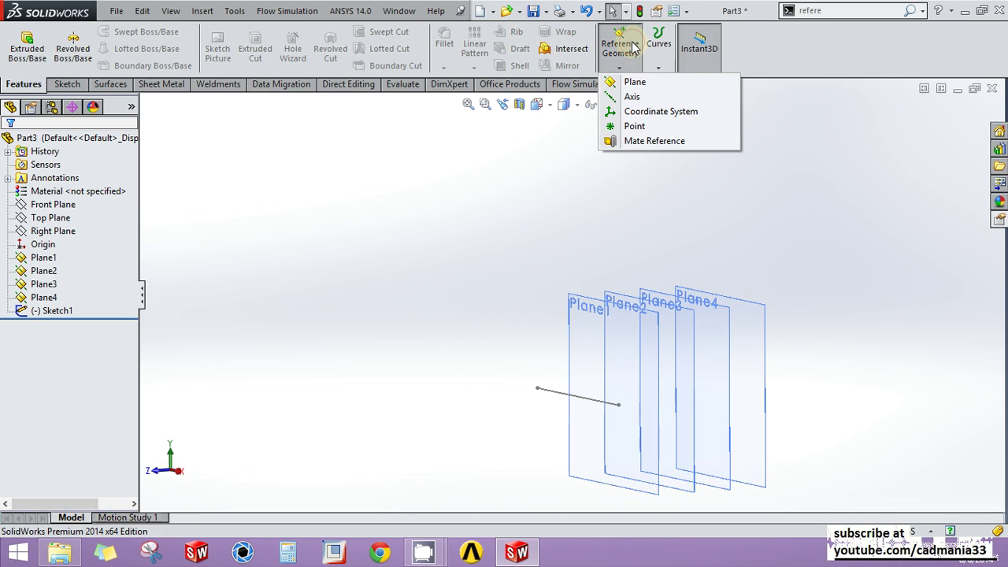
# Step: Start a plane referencing Front Plane and Line1@Sketch1, then zoom to inspect the preview
pyautogui.click(634, 80)
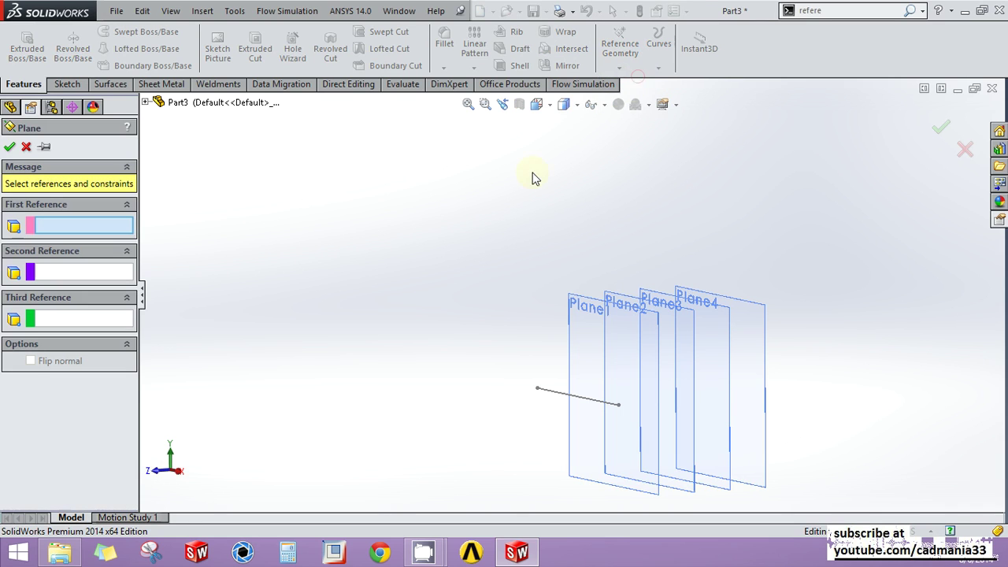
pyautogui.click(147, 104)
pyautogui.click(189, 169)
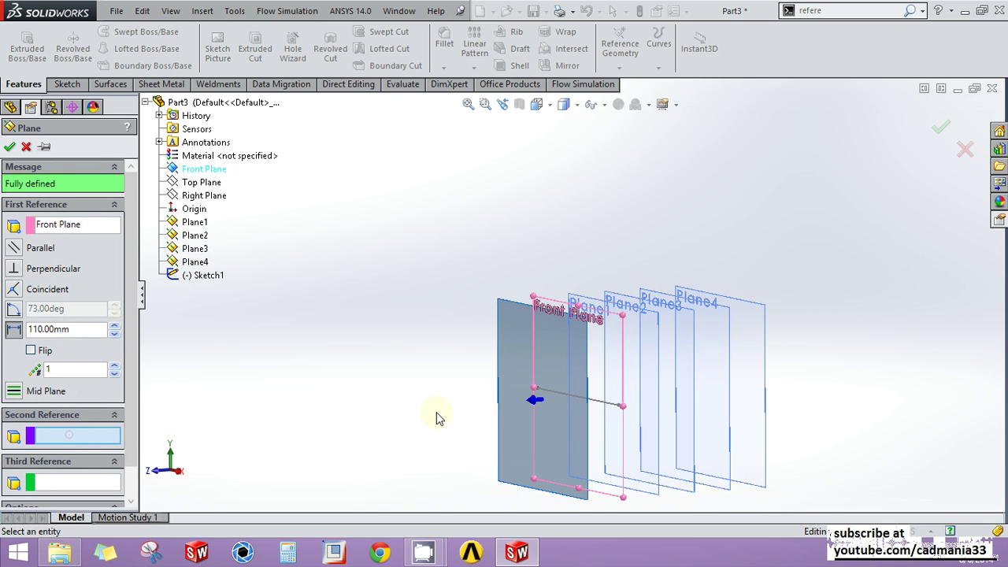
pyautogui.click(595, 402)
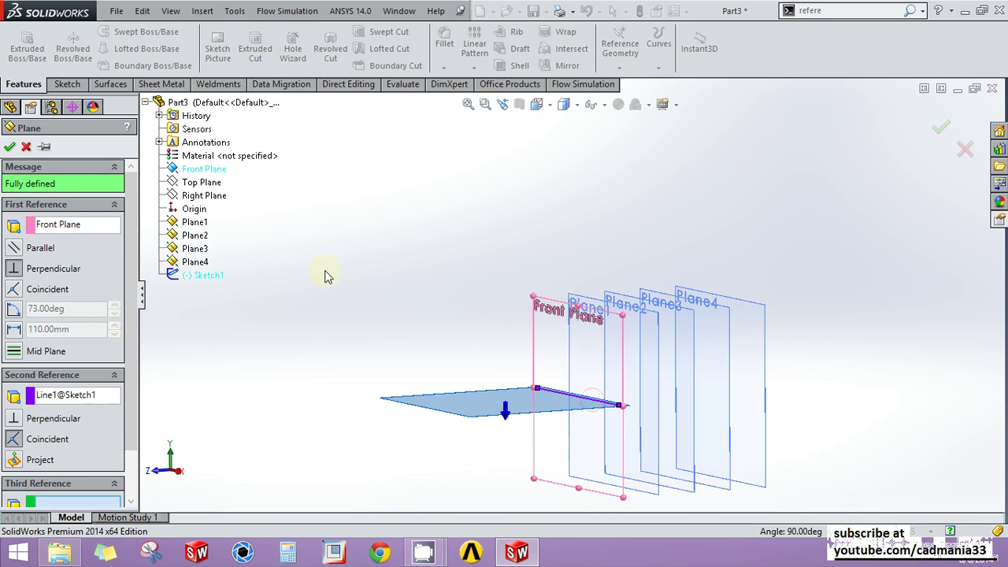
pyautogui.scroll(-2, 575, 366)
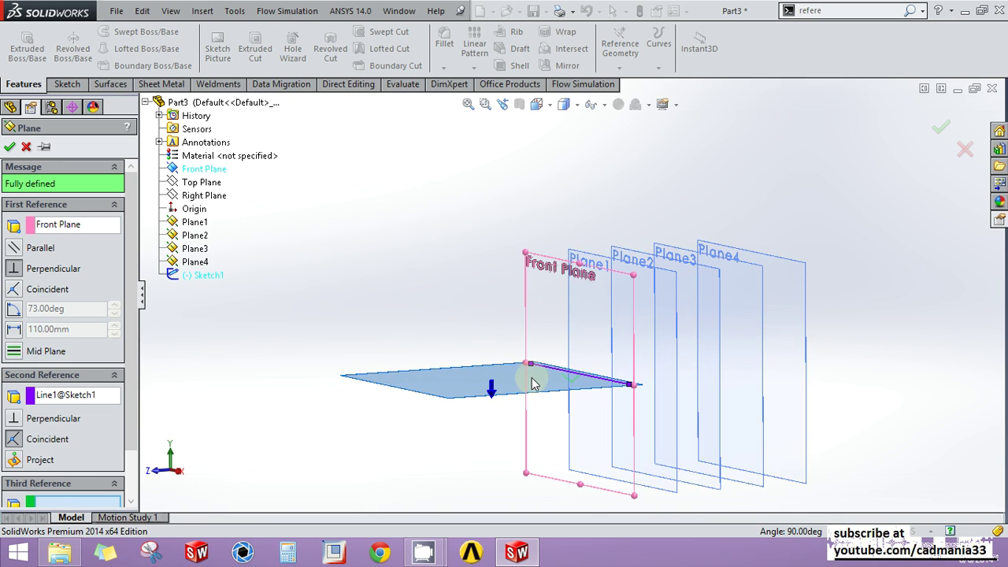
pyautogui.moveTo(488, 337); pyautogui.dragTo(487, 338, button='middle')
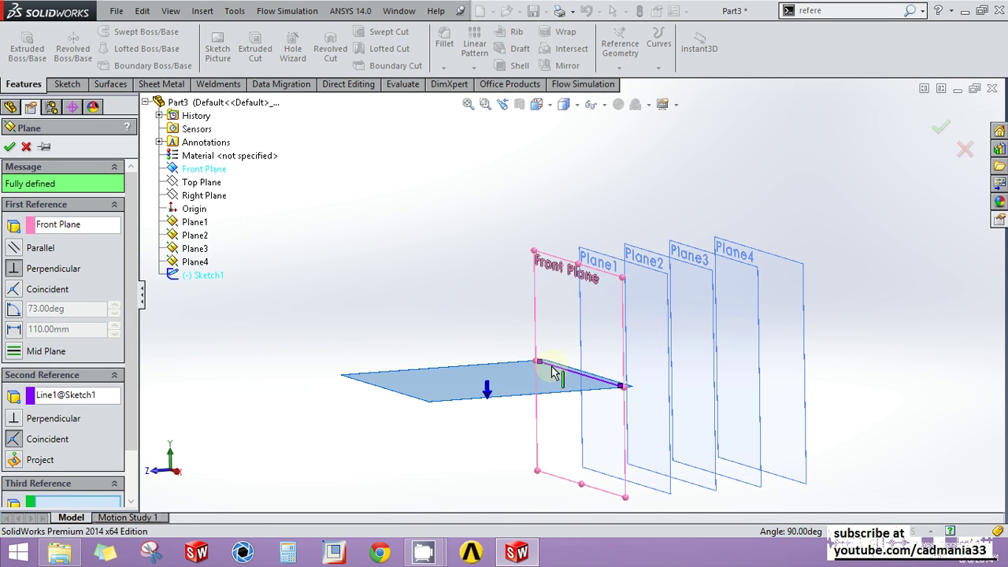
pyautogui.scroll(-3, 554, 372)
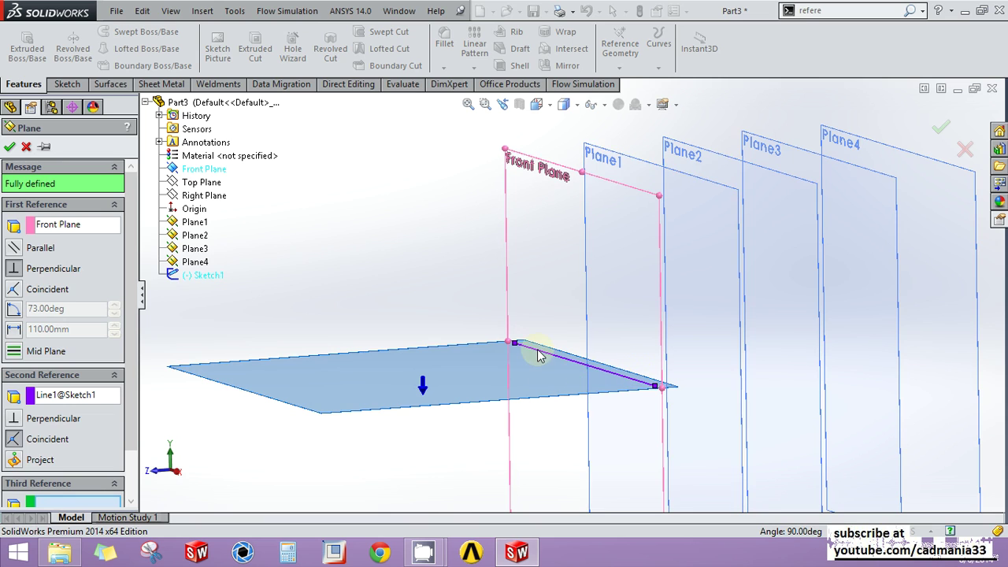
pyautogui.scroll(-3, 543, 356)
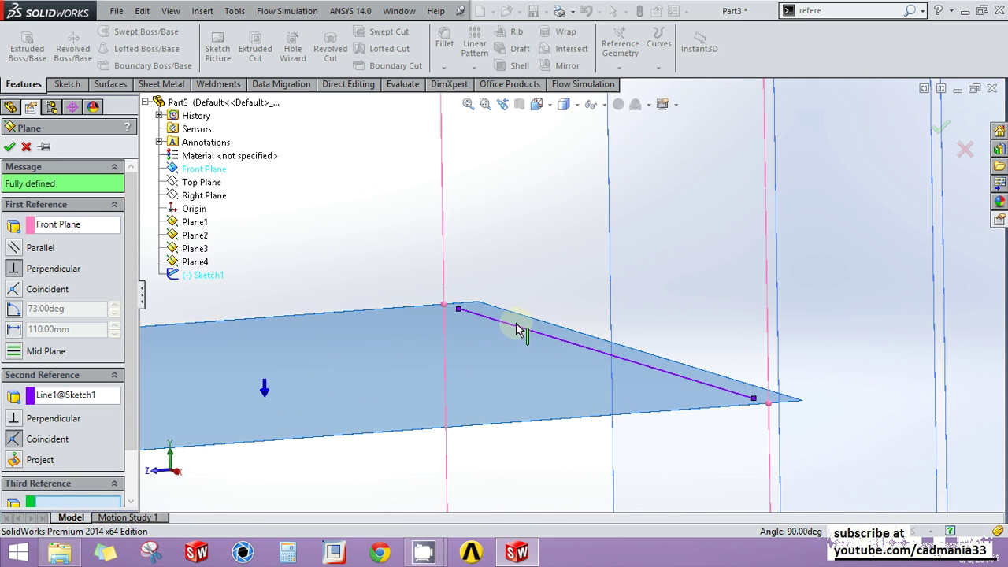
pyautogui.scroll(5, 547, 342)
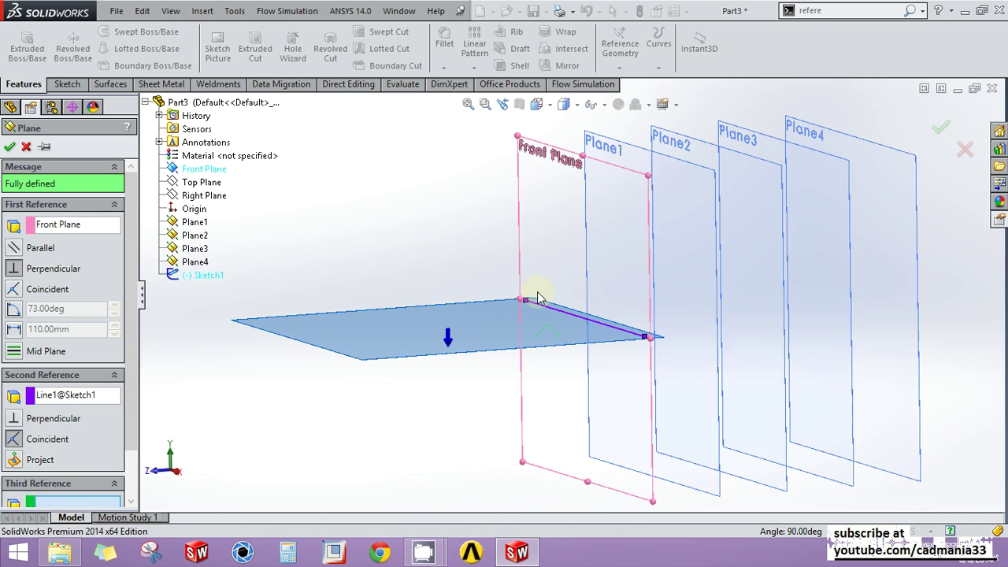
# Step: Set the plane's angle to 77° from Front Plane and flip its direction
pyautogui.click(13, 308)
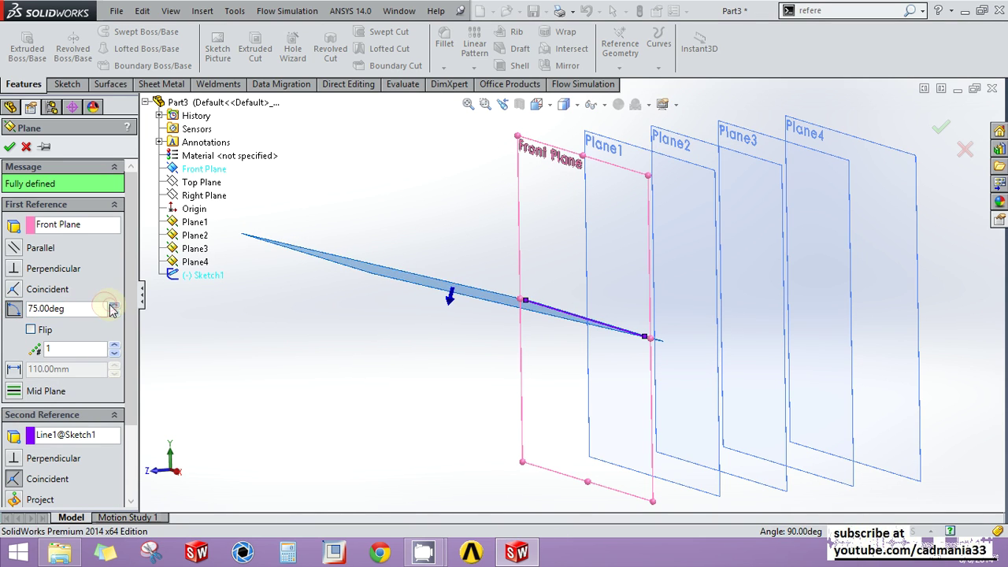
pyautogui.click(114, 306)
pyautogui.click(114, 313)
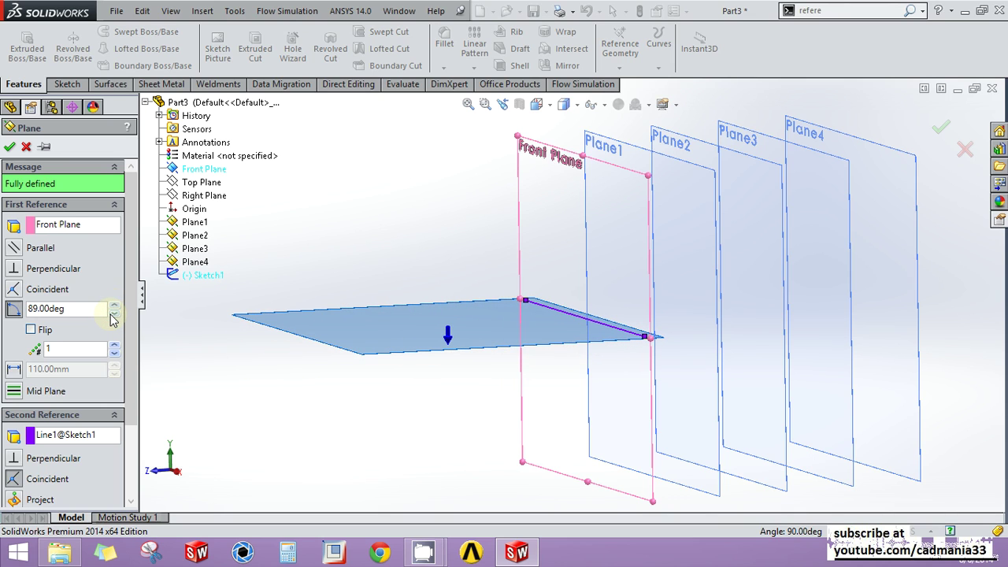
pyautogui.click(114, 315)
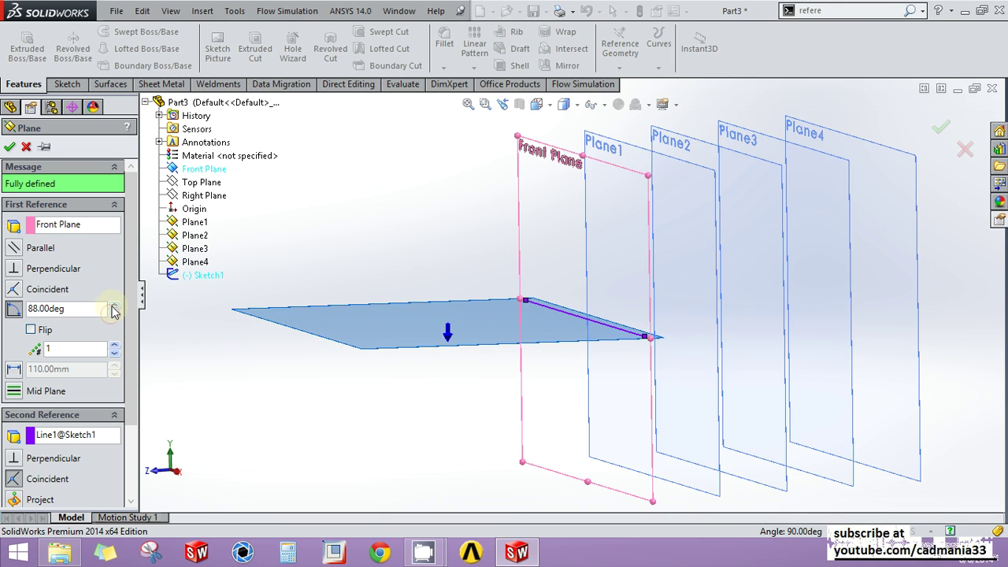
pyautogui.click(114, 306)
pyautogui.click(114, 307)
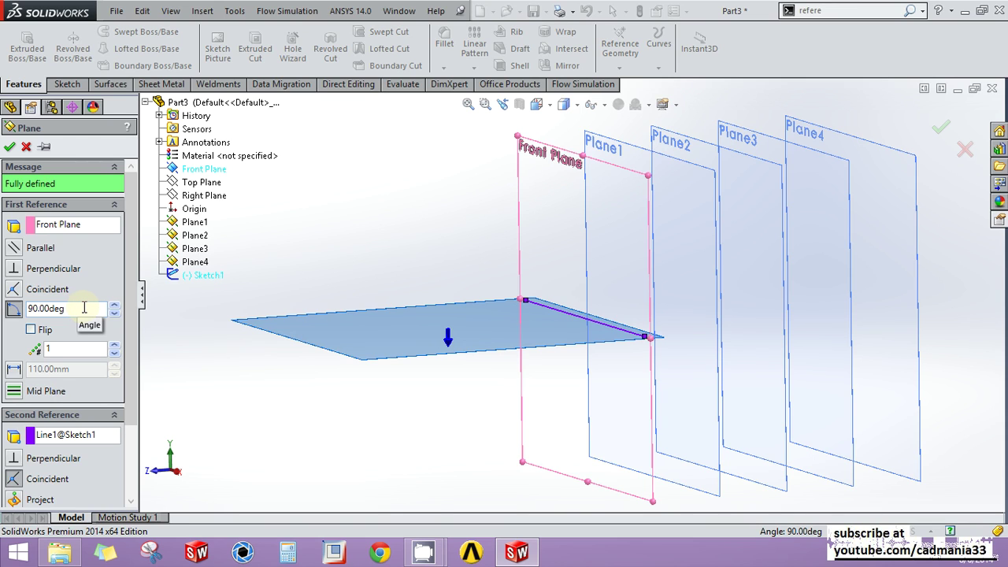
pyautogui.moveTo(113, 307); pyautogui.dragTo(115, 314)
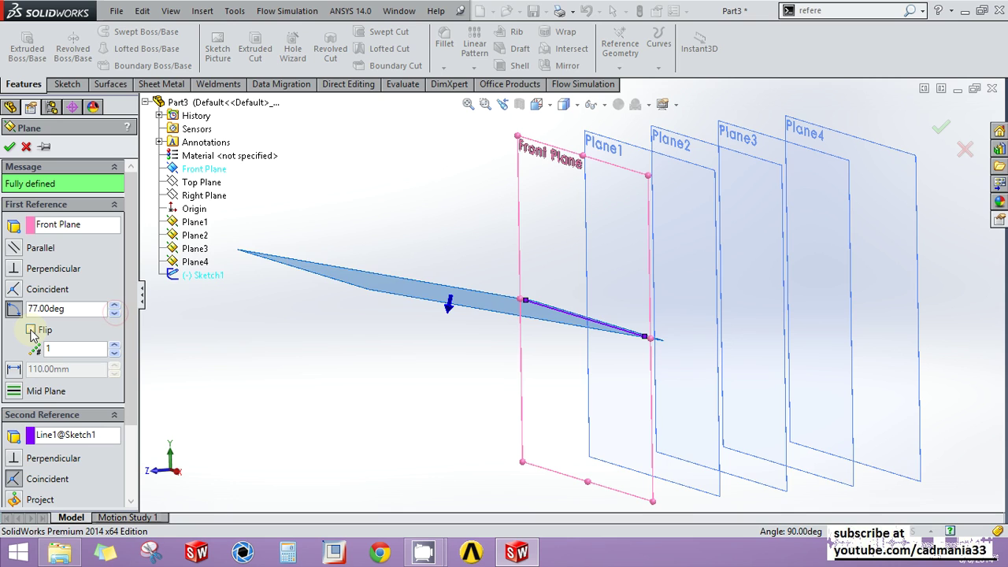
pyautogui.click(31, 330)
pyautogui.press('z')
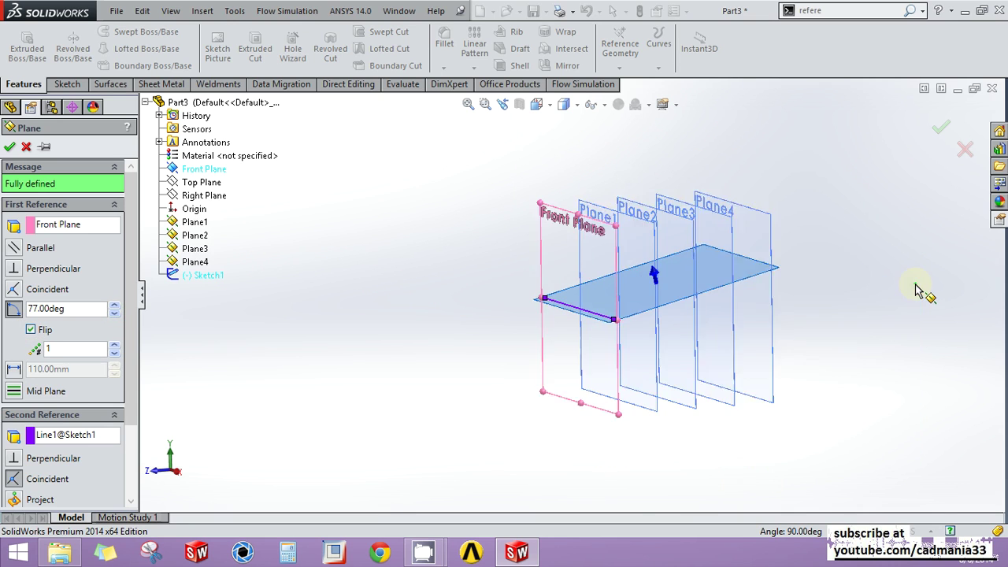
pyautogui.scroll(-2, 704, 299)
pyautogui.scroll(3, 737, 266)
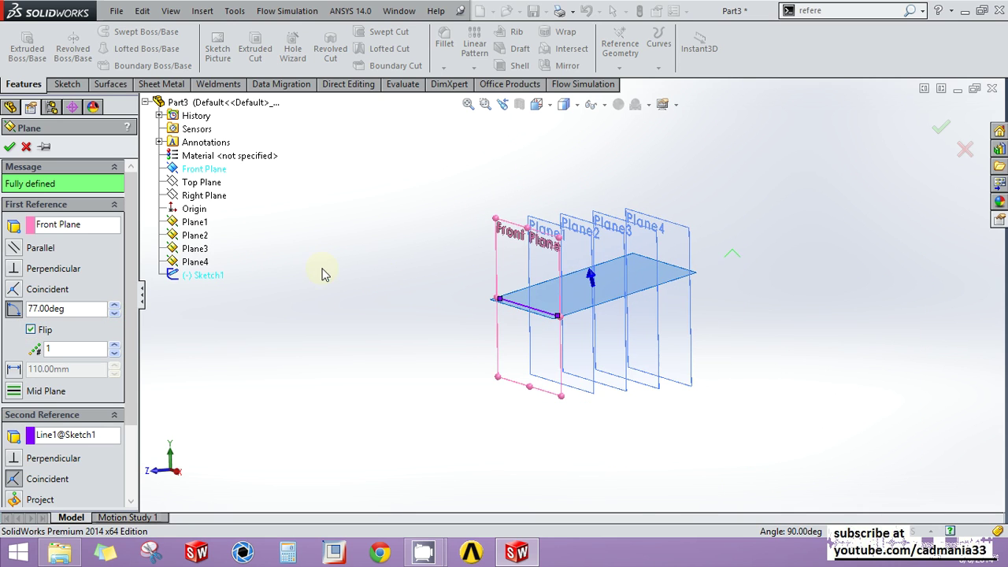
# Step: Keep the number of angled planes at 1 after trying up to 4
pyautogui.click(116, 345)
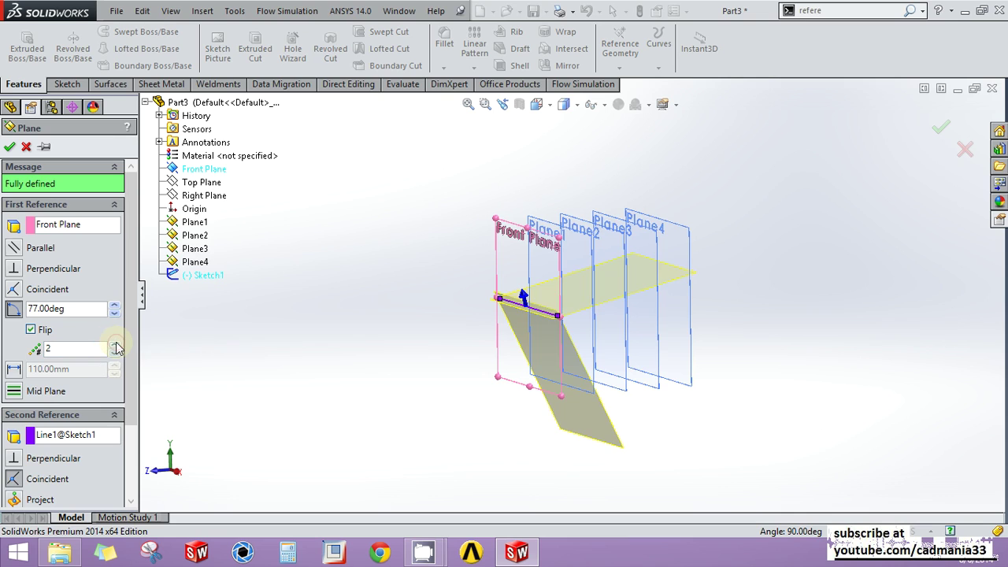
pyautogui.click(116, 345)
pyautogui.click(116, 345)
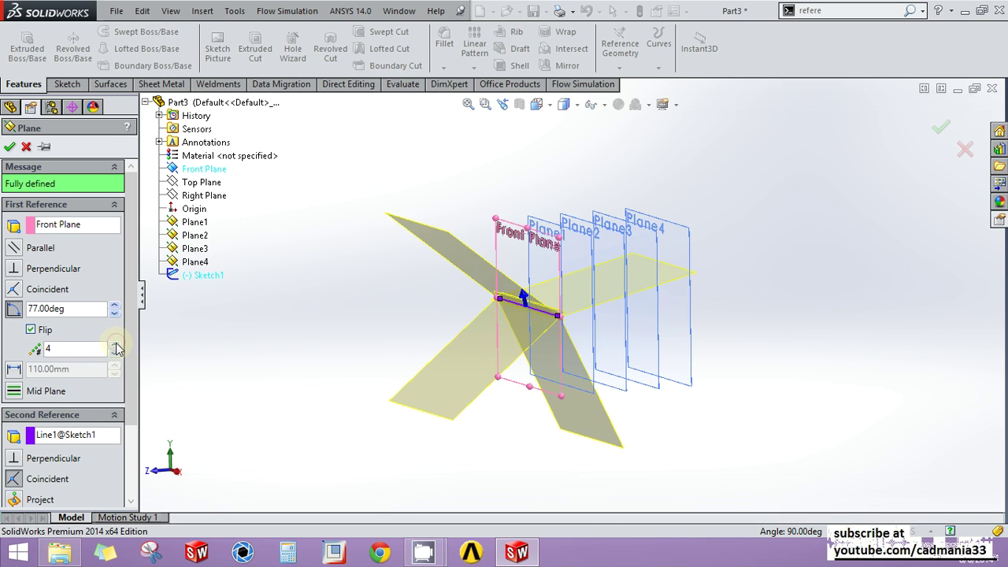
pyautogui.click(116, 353)
pyautogui.click(115, 353)
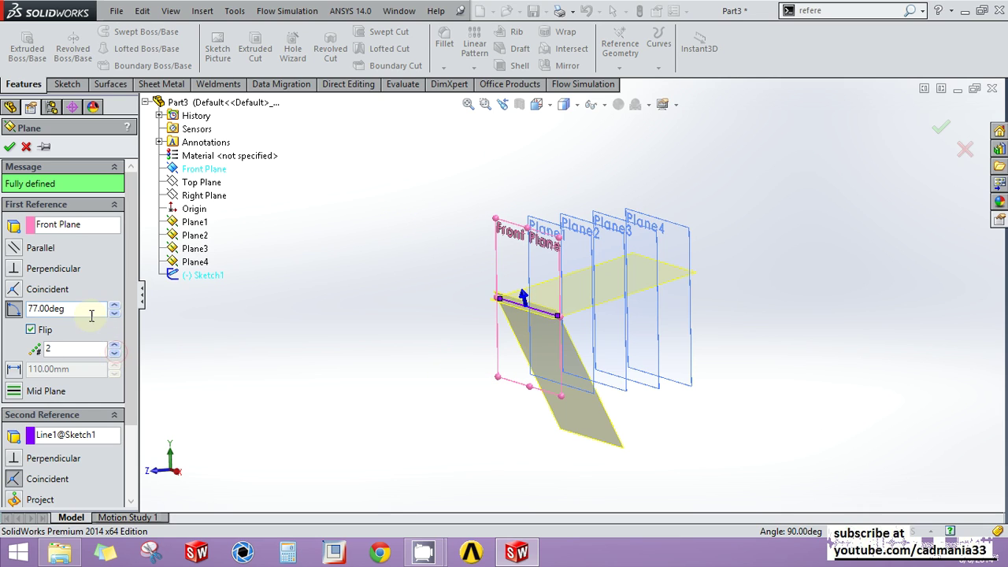
pyautogui.click(116, 353)
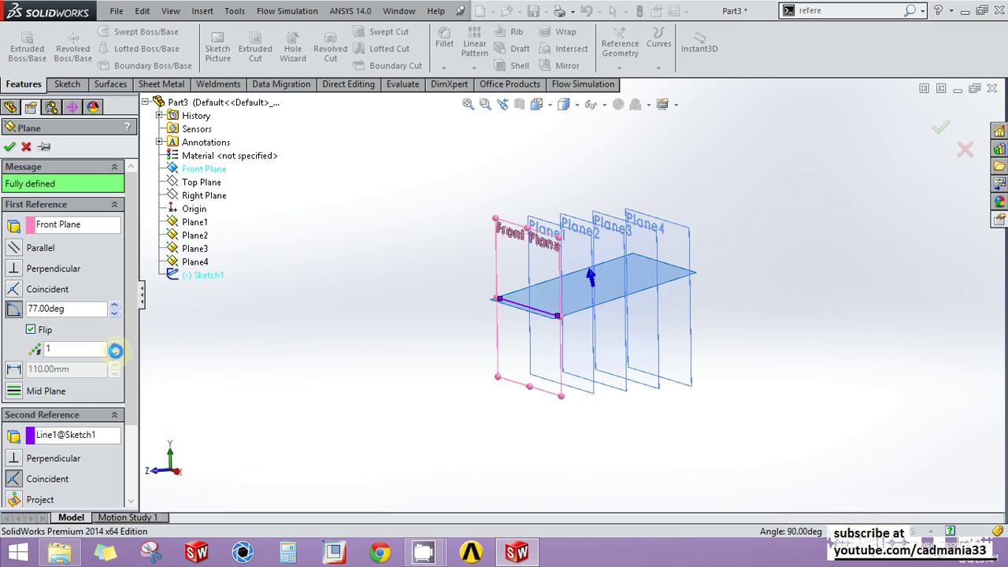
# Step: Confirm the angled plane as Plane5 and orbit the view to see it edge-on
pyautogui.click(11, 146)
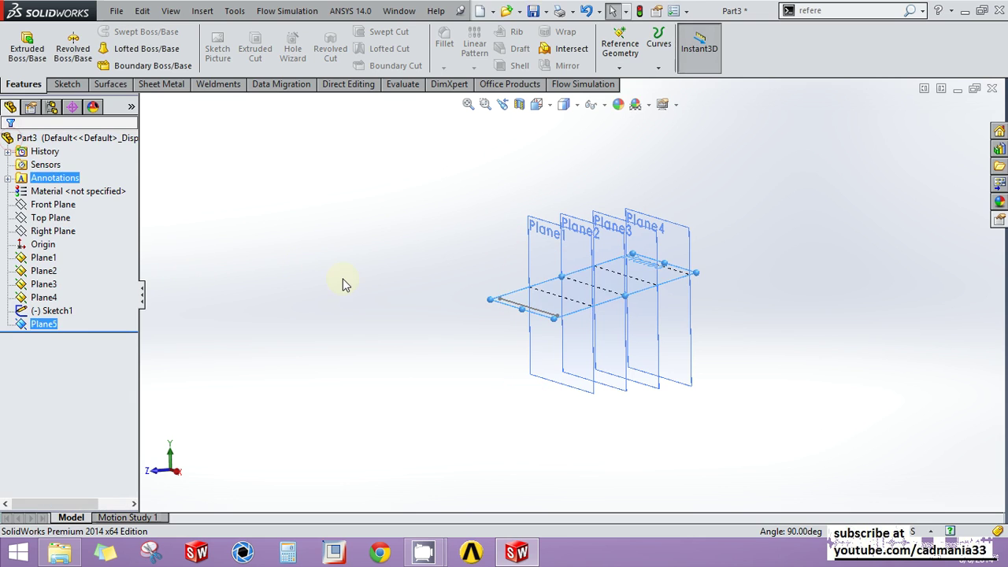
pyautogui.moveTo(703, 271); pyautogui.dragTo(594, 254, button='middle')
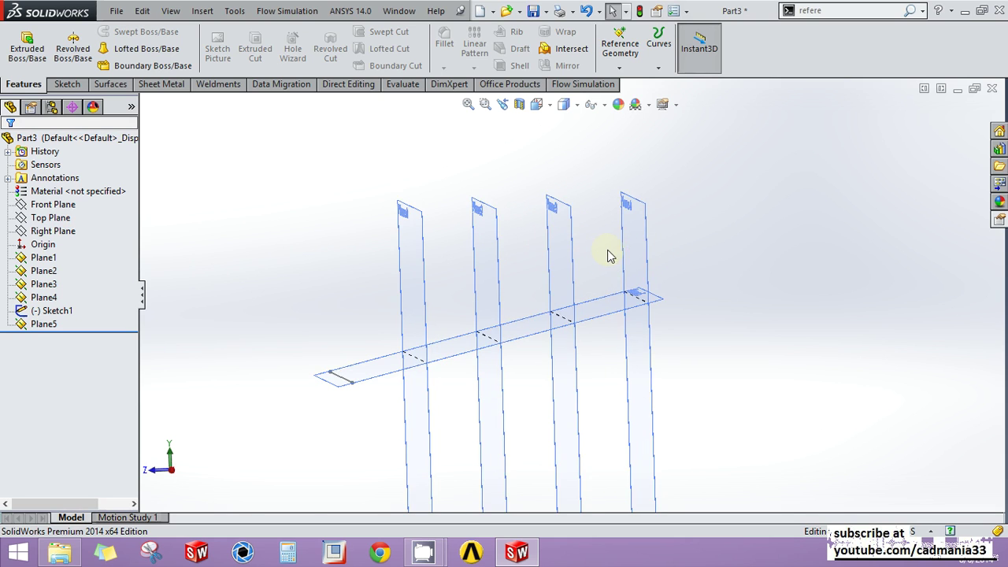
pyautogui.scroll(-2, 602, 257)
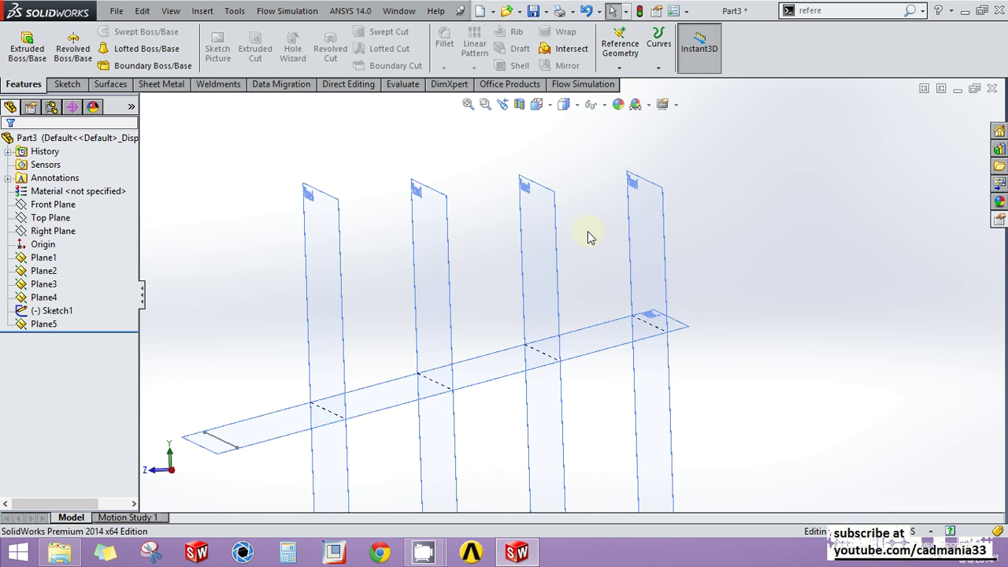
pyautogui.click(596, 240)
pyautogui.click(630, 61)
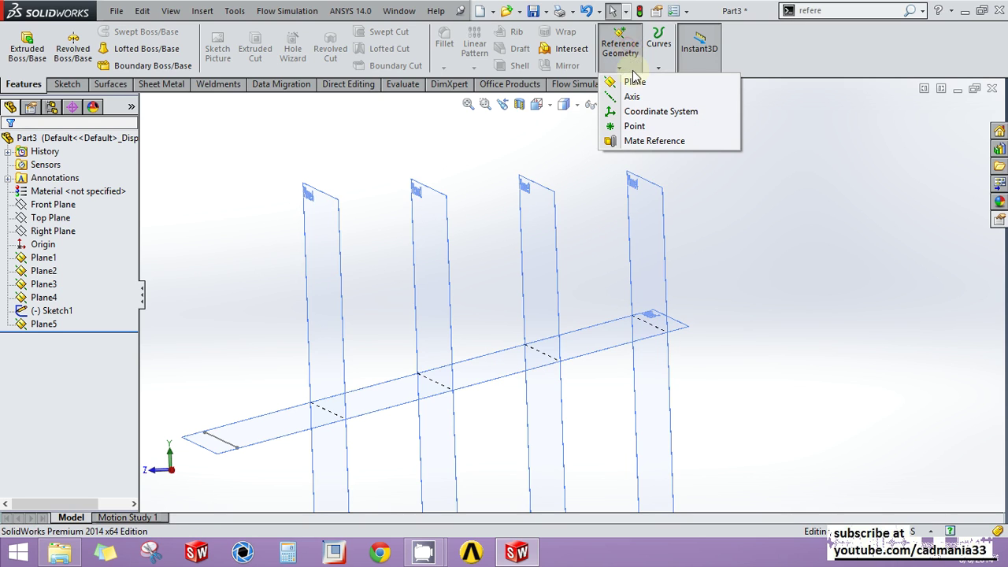
# Step: Start a new plane referencing Plane3 and Plane4 so it sits midway between them
pyautogui.click(618, 83)
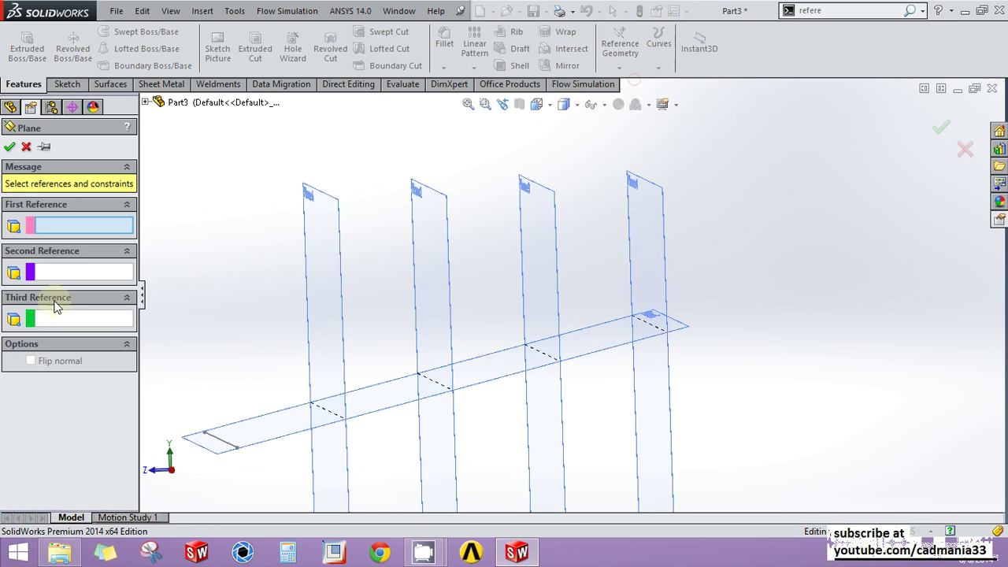
pyautogui.click(552, 231)
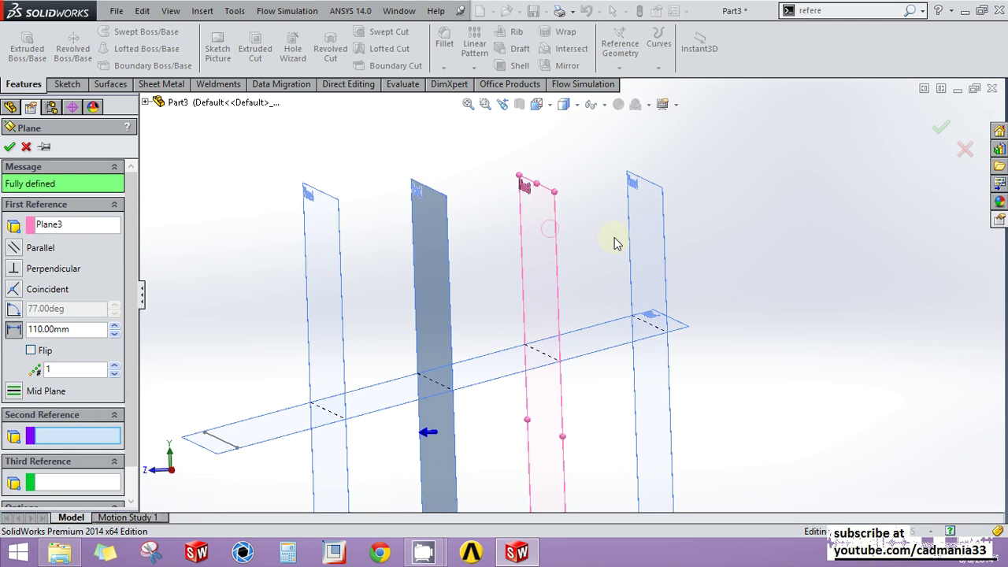
pyautogui.click(639, 237)
pyautogui.scroll(-2, 604, 478)
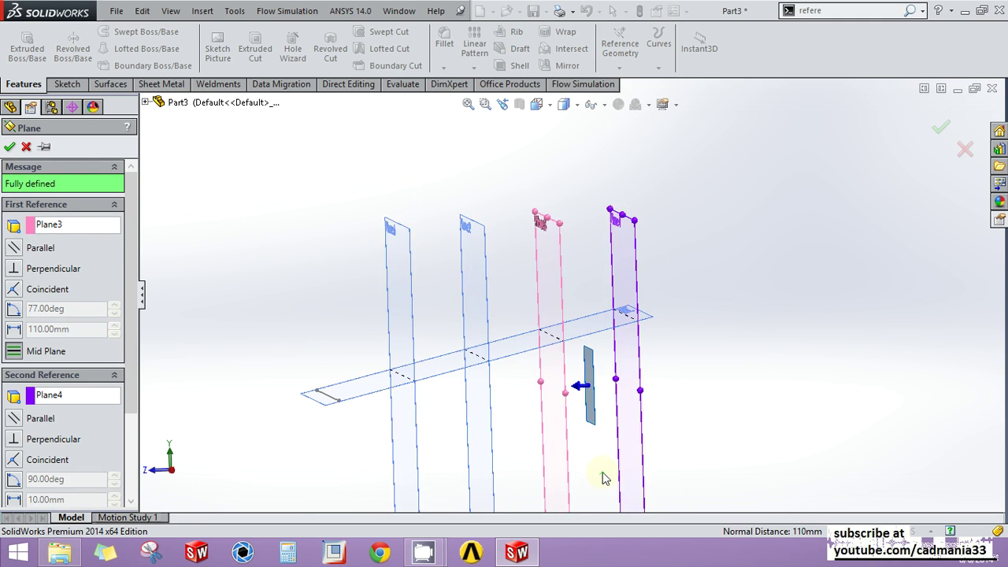
pyautogui.scroll(2, 604, 478)
pyautogui.moveTo(600, 422); pyautogui.dragTo(599, 414, button='middle')
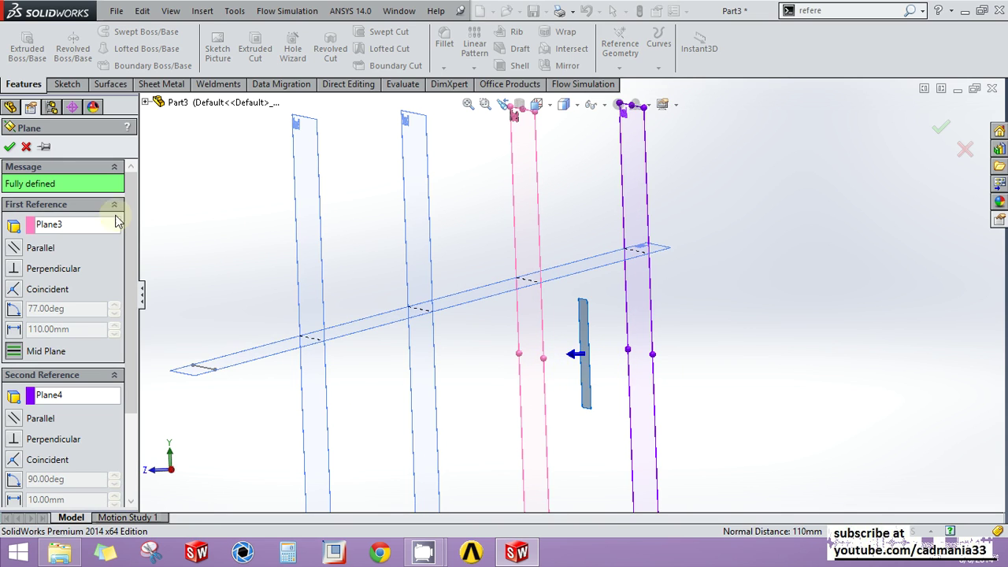
# Step: Confirm Plane6 and orbit to an angled look at all the planes
pyautogui.click(9, 146)
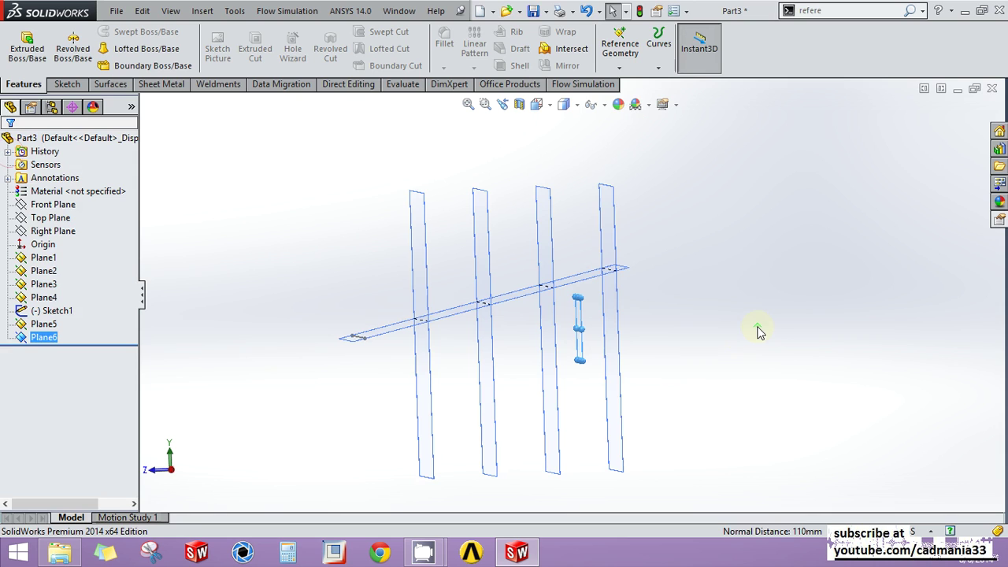
pyautogui.click(717, 370)
pyautogui.moveTo(718, 370); pyautogui.dragTo(693, 348, button='middle')
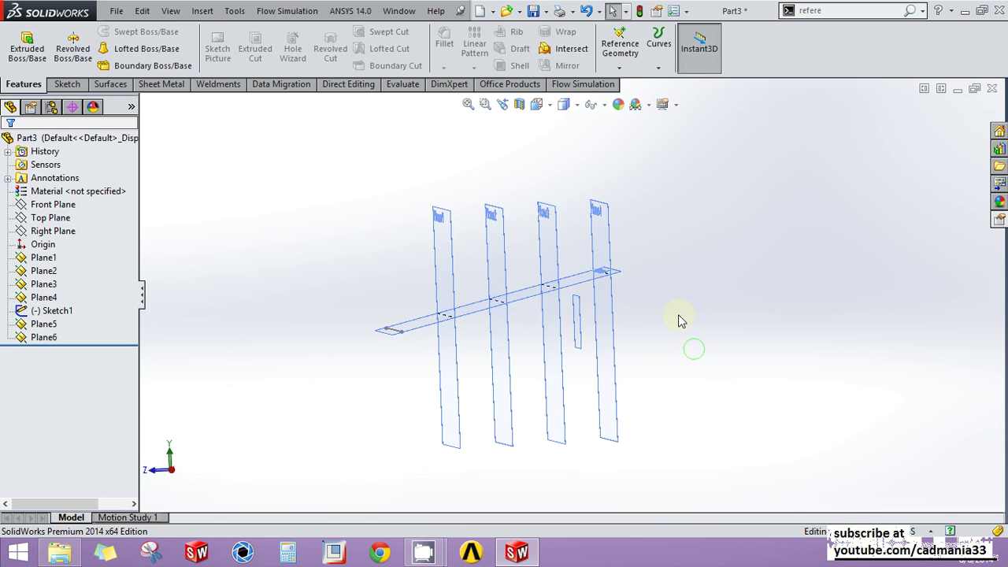
pyautogui.moveTo(436, 558)
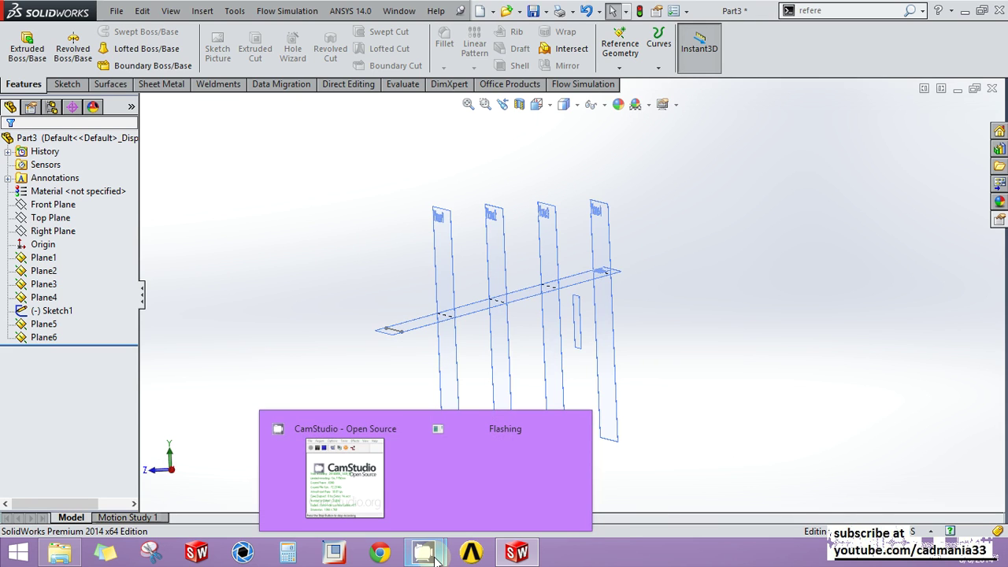